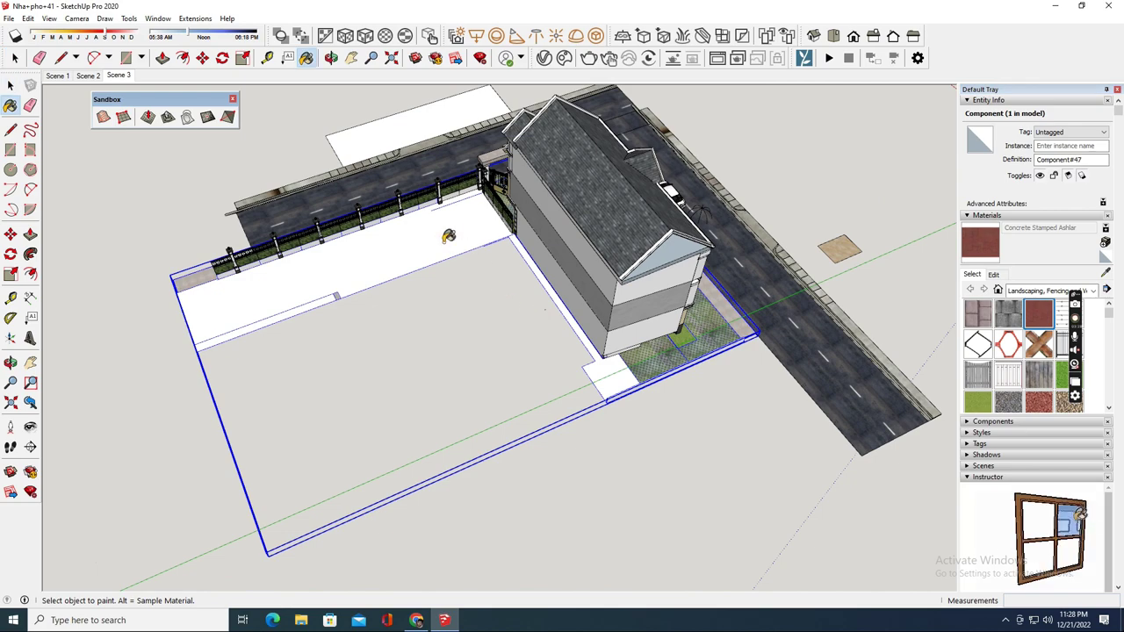
# Step: Paint the white ground faces beside and behind the house with the Concrete Stamped Ashlar material and leave the ground component
pyautogui.moveTo(446, 234)
pyautogui.mouseDown(button='middle')
pyautogui.moveTo(502, 364)
pyautogui.moveTo(706, 502)
pyautogui.moveTo(854, 459)
pyautogui.mouseUp(button='middle')
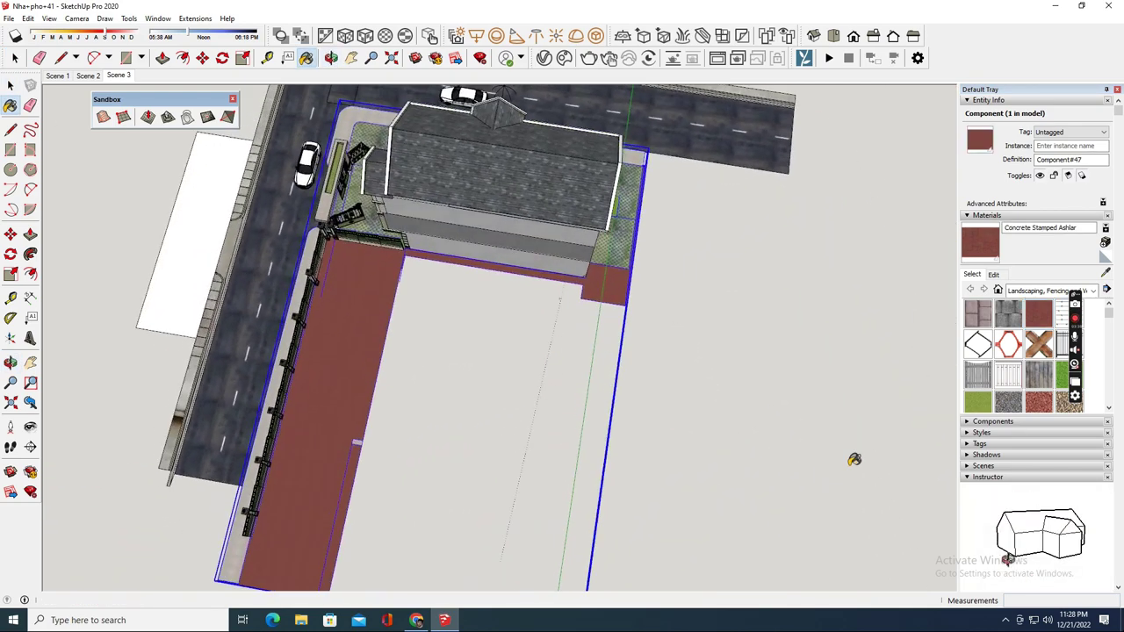
pyautogui.scroll(-3, 844, 454)
pyautogui.moveTo(483, 341); pyautogui.dragTo(756, 206, button='middle')
pyautogui.scroll(4, 517, 380)
pyautogui.scroll(2, 517, 380)
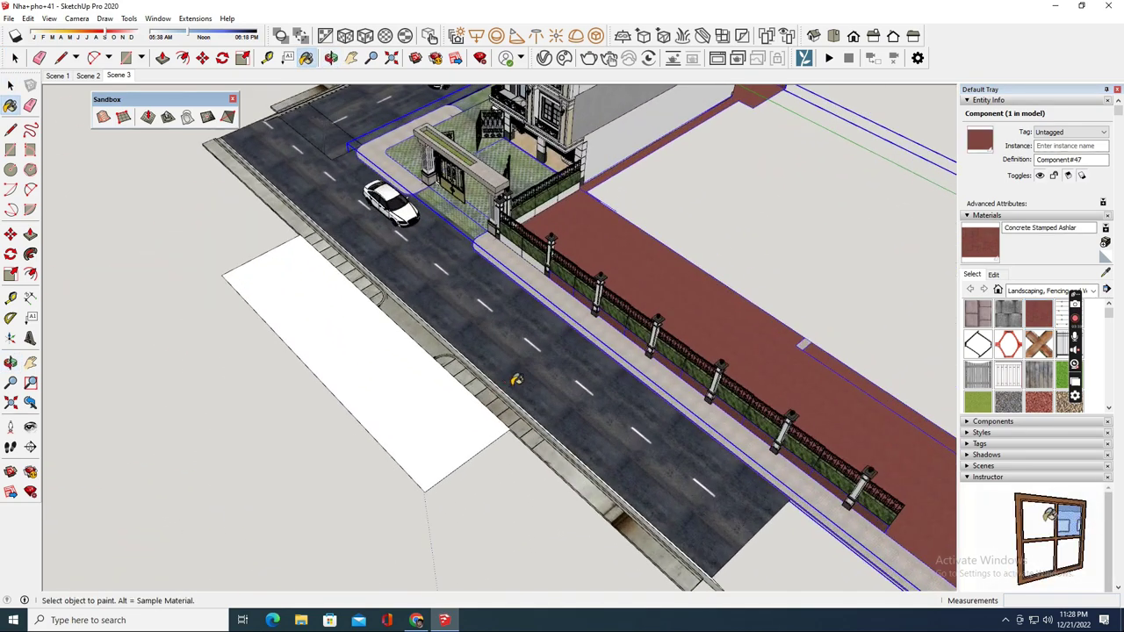
pyautogui.moveTo(517, 380); pyautogui.dragTo(772, 237, button='middle')
pyautogui.scroll(4, 557, 244)
pyautogui.moveTo(556, 243); pyautogui.dragTo(747, 231, button='middle')
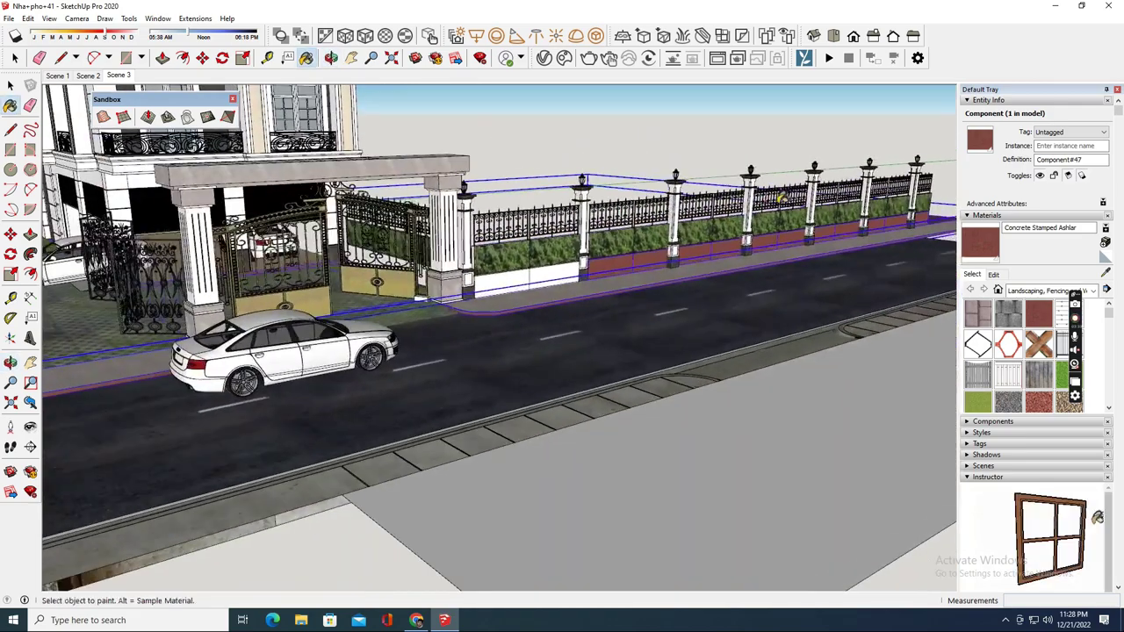
pyautogui.scroll(-3, 747, 231)
pyautogui.click(11, 85)
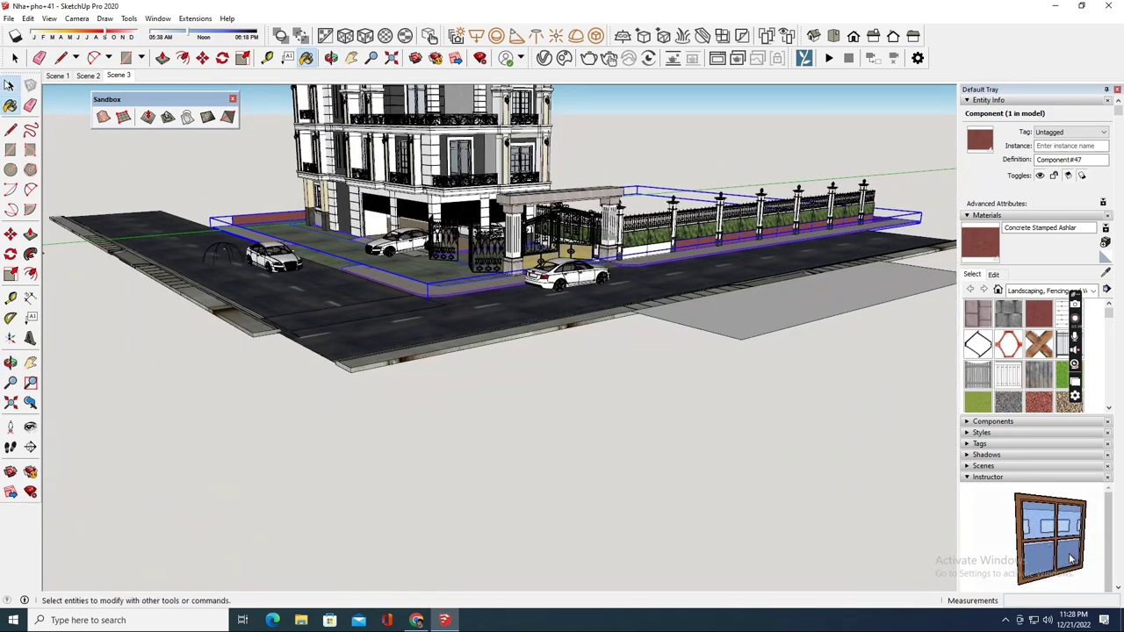
pyautogui.click(106, 175)
# Step: Inspect the paved yard behind the fence, the entrance gate and the house's street facades from several angles
pyautogui.scroll(6, 680, 310)
pyautogui.moveTo(639, 204); pyautogui.dragTo(380, 456, button='middle')
pyautogui.scroll(5, 381, 438)
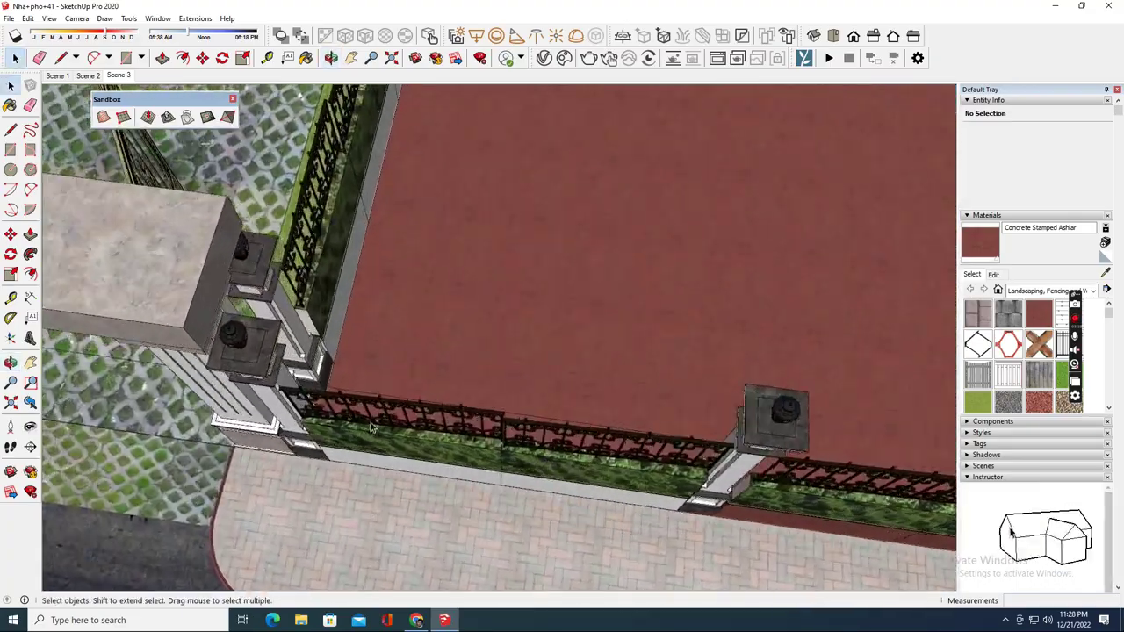
pyautogui.scroll(-8, 393, 462)
pyautogui.moveTo(233, 461); pyautogui.dragTo(589, 326, button='middle')
pyautogui.scroll(-8, 589, 326)
pyautogui.moveTo(456, 342); pyautogui.dragTo(689, 161, button='middle')
pyautogui.scroll(6, 438, 226)
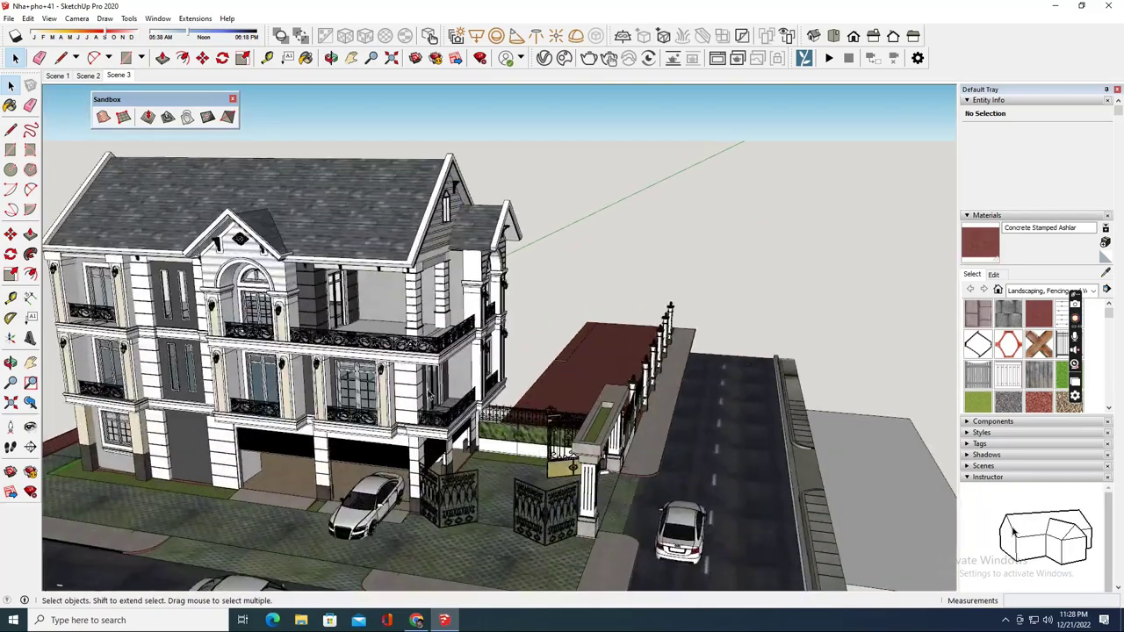
pyautogui.scroll(-4, 703, 286)
pyautogui.moveTo(702, 286); pyautogui.dragTo(571, 166, button='middle')
pyautogui.scroll(6, 590, 273)
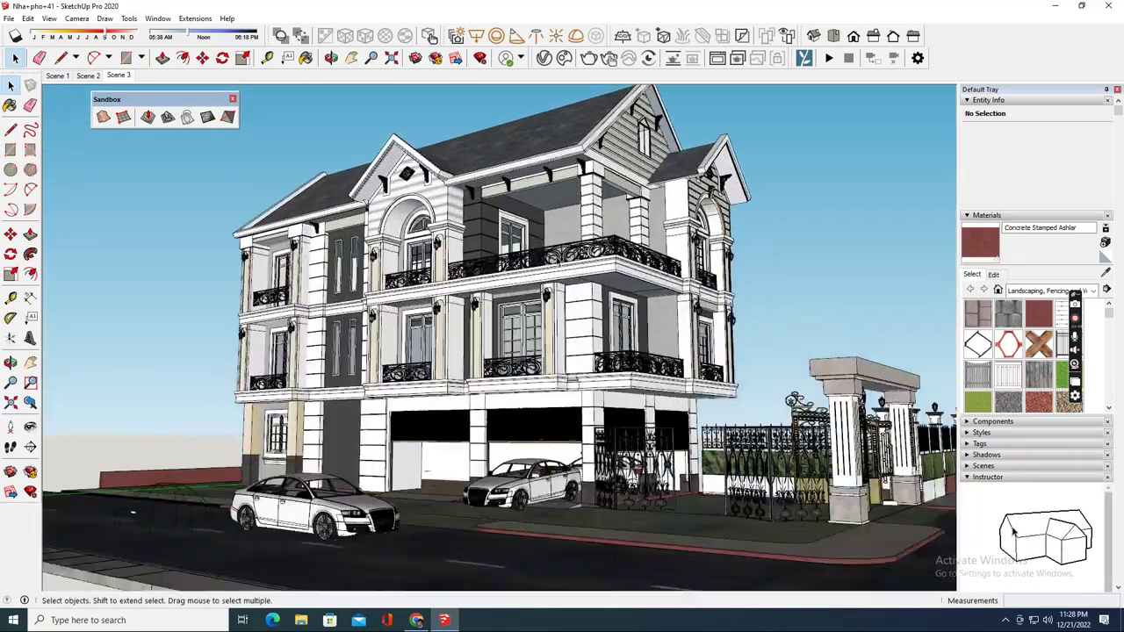
pyautogui.scroll(2, 590, 273)
pyautogui.moveTo(590, 273); pyautogui.dragTo(590, 273, button='middle')
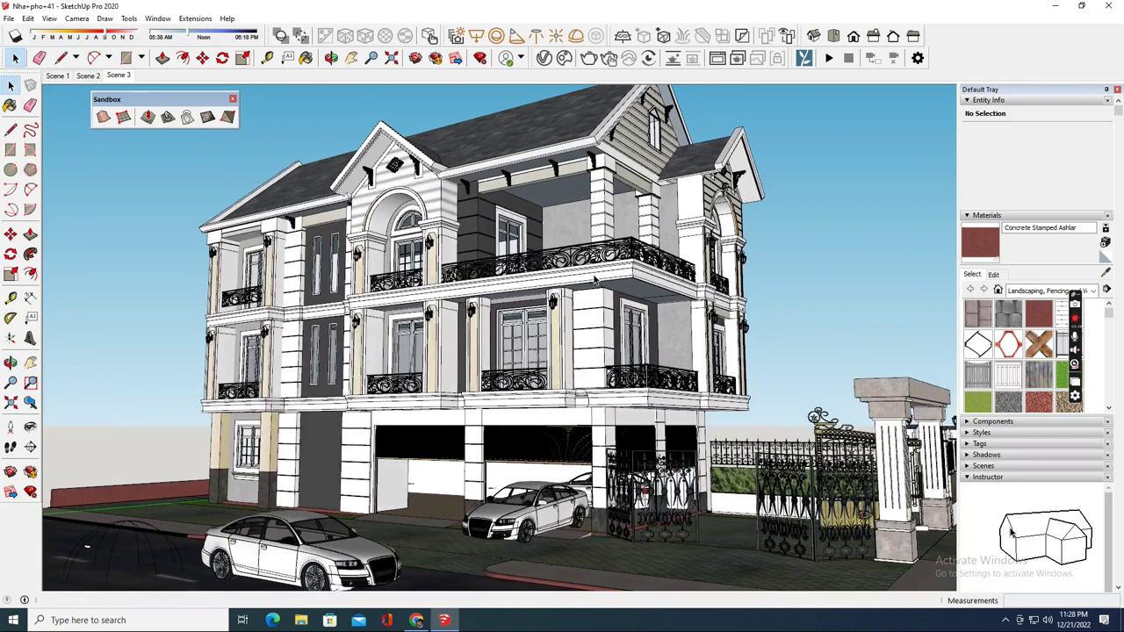
pyautogui.scroll(-2, 571, 290)
pyautogui.scroll(6, 541, 321)
pyautogui.scroll(-4, 541, 321)
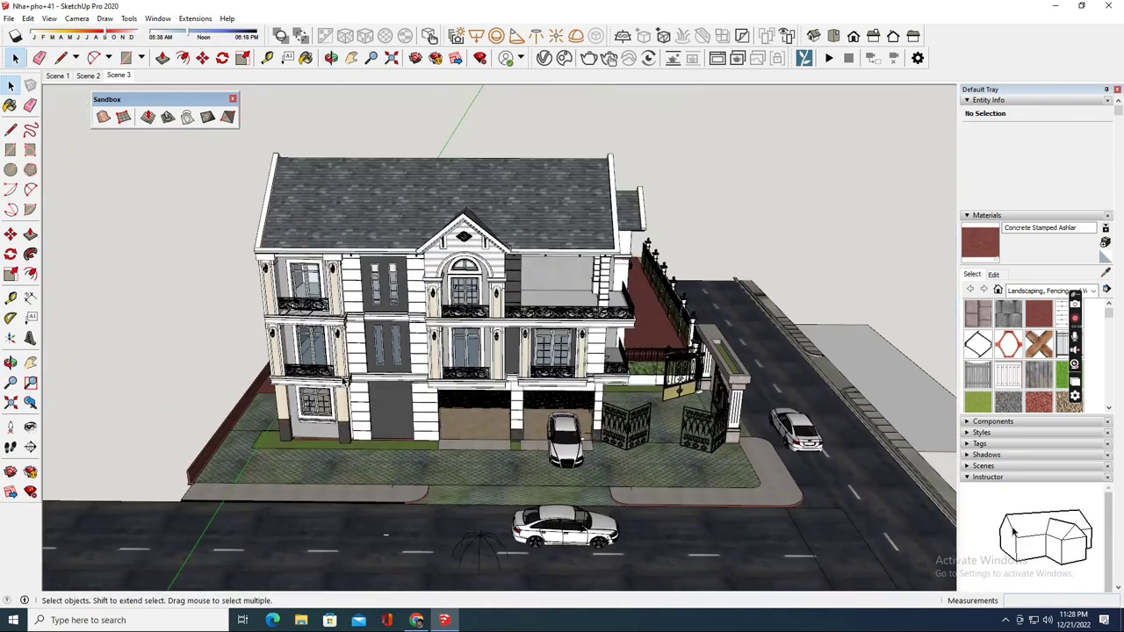
# Step: Switch to the Scene 3 view, start a V-Ray render of the house and clear the selection
pyautogui.click(484, 544)
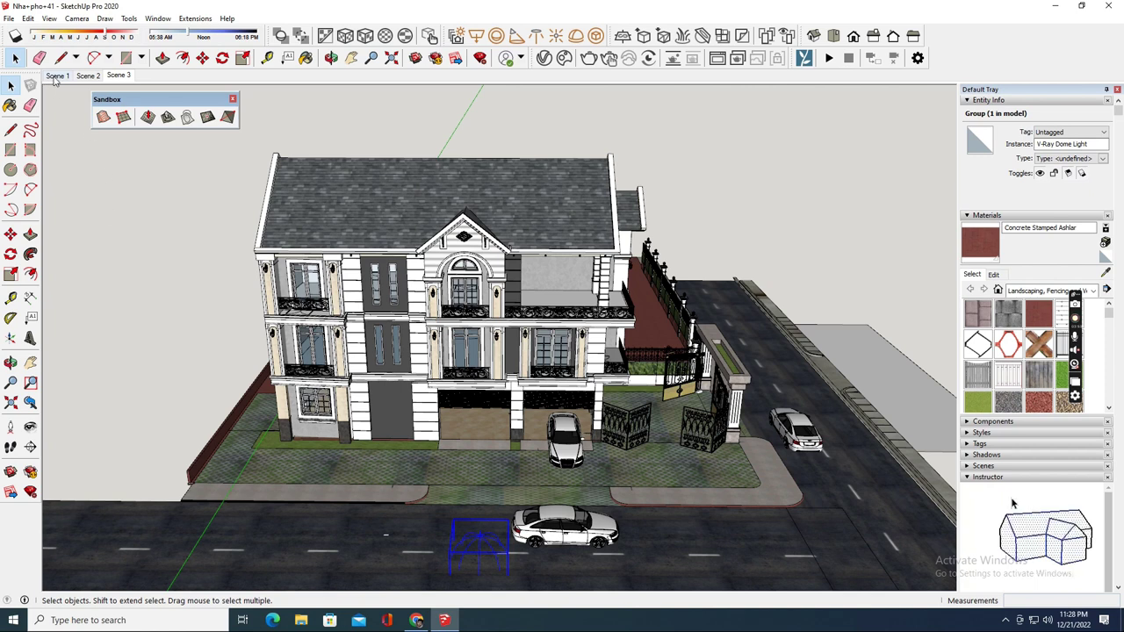
pyautogui.click(82, 76)
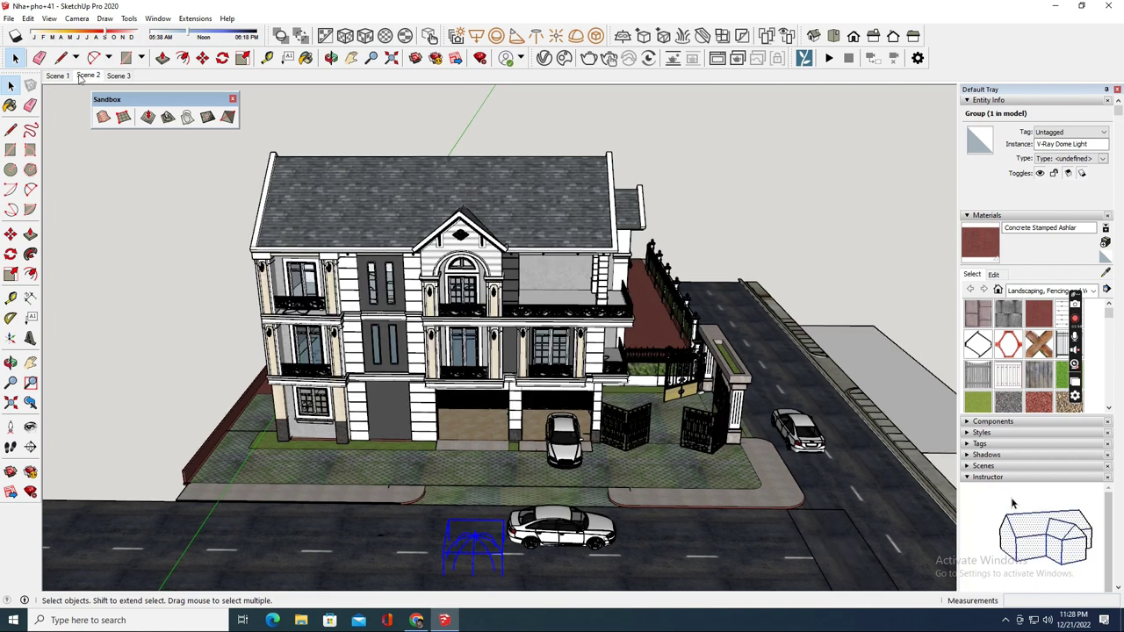
pyautogui.click(122, 77)
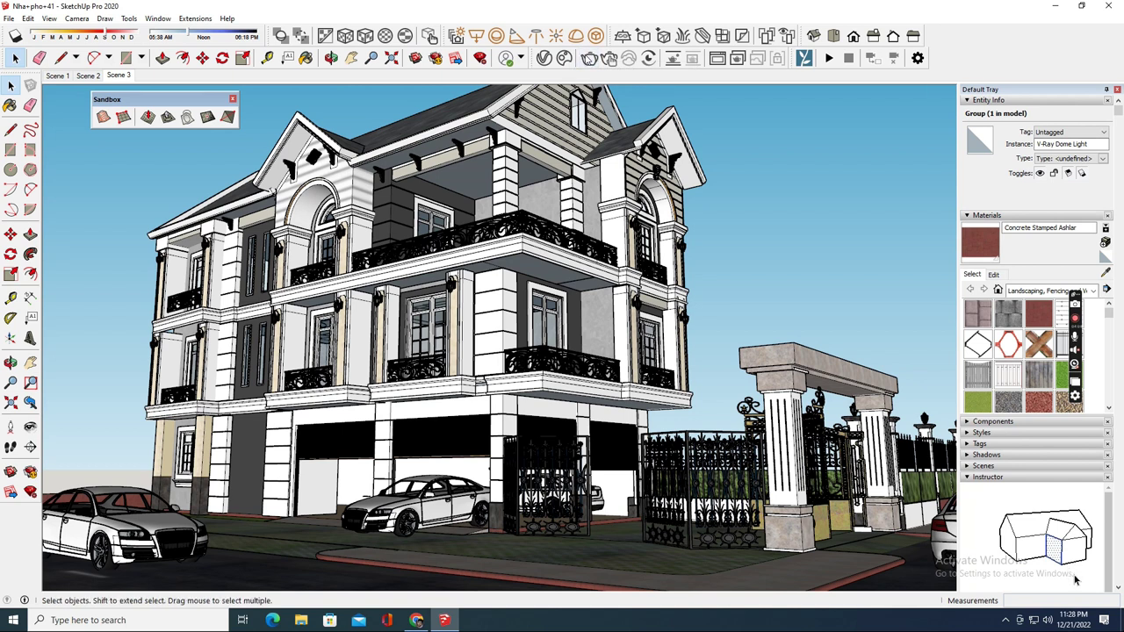
pyautogui.click(589, 58)
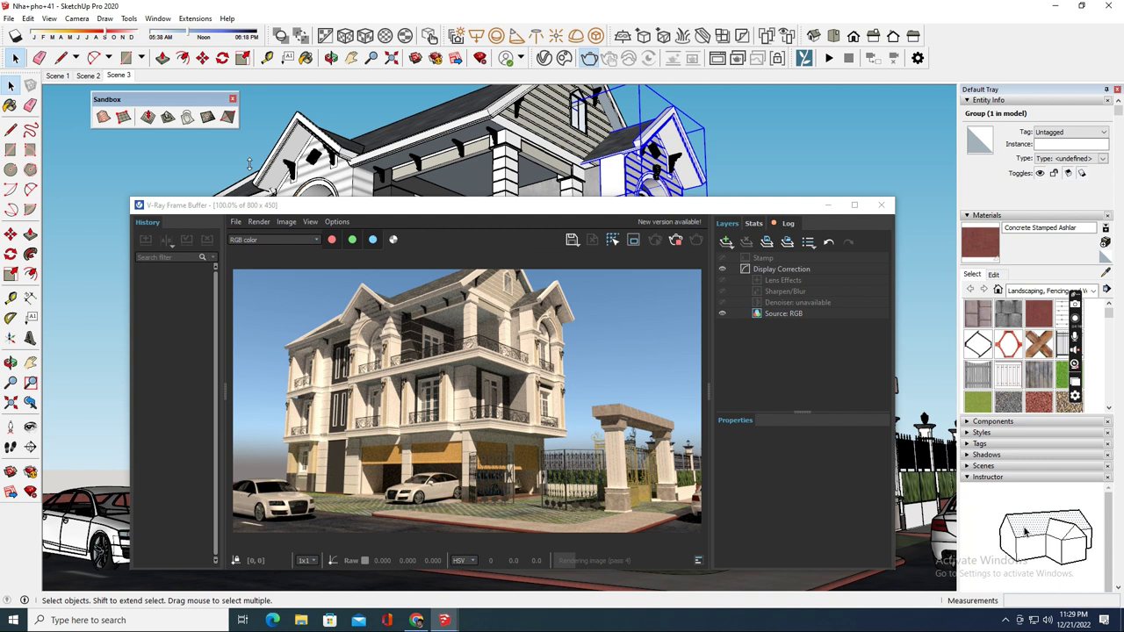
pyautogui.click(249, 163)
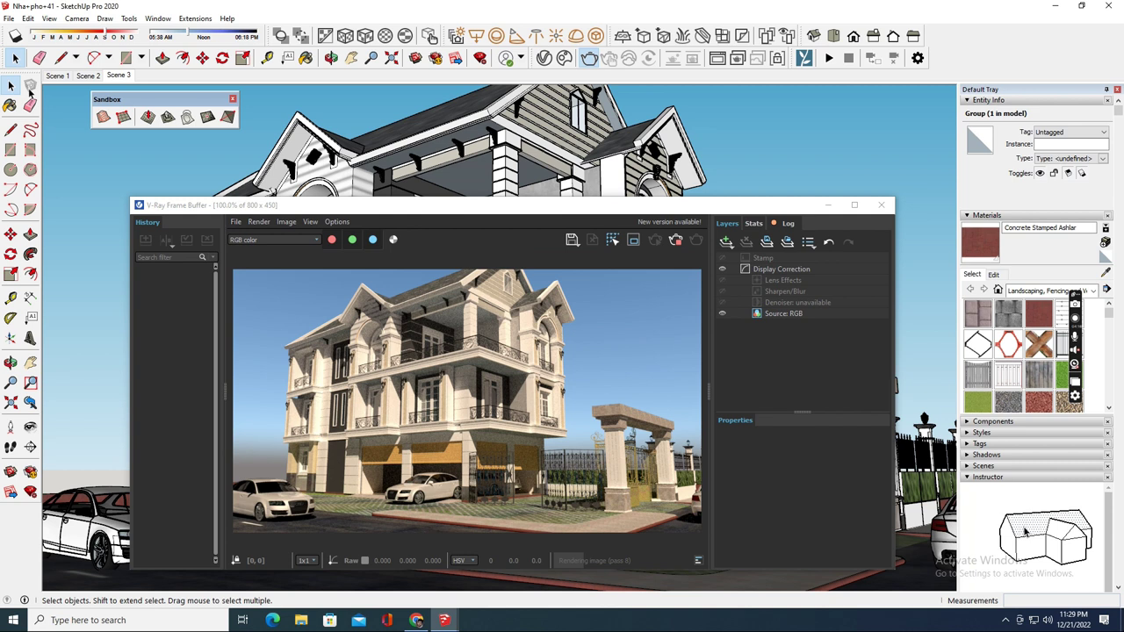
pyautogui.click(70, 118)
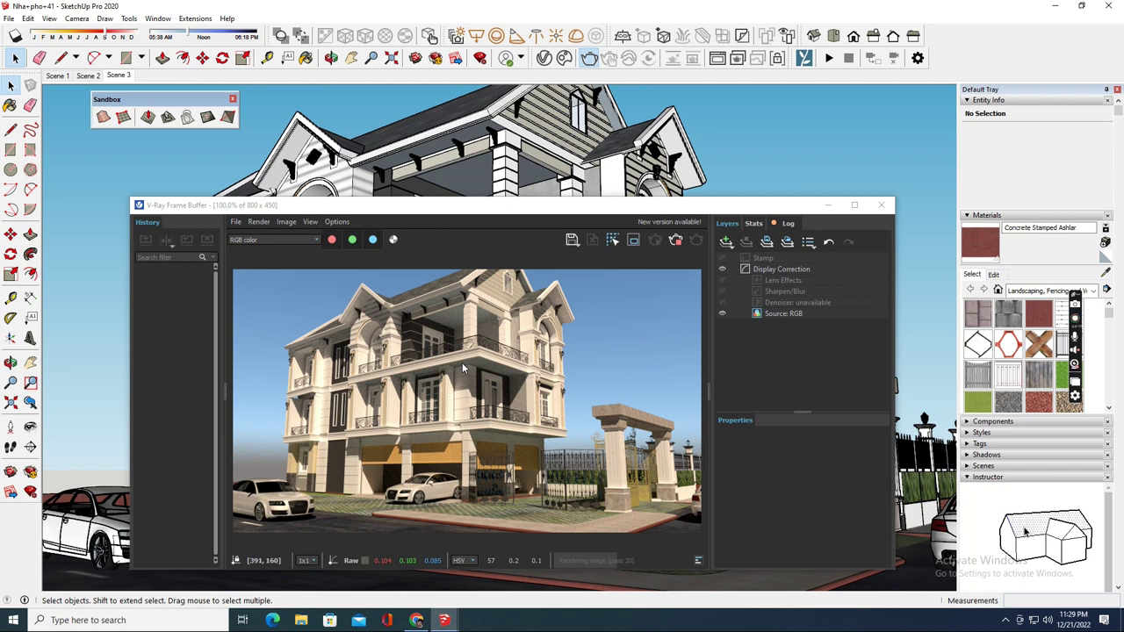
# Step: Examine the rendered house image at different zoom levels in the V-Ray Frame Buffer and close it
pyautogui.scroll(2, 462, 362)
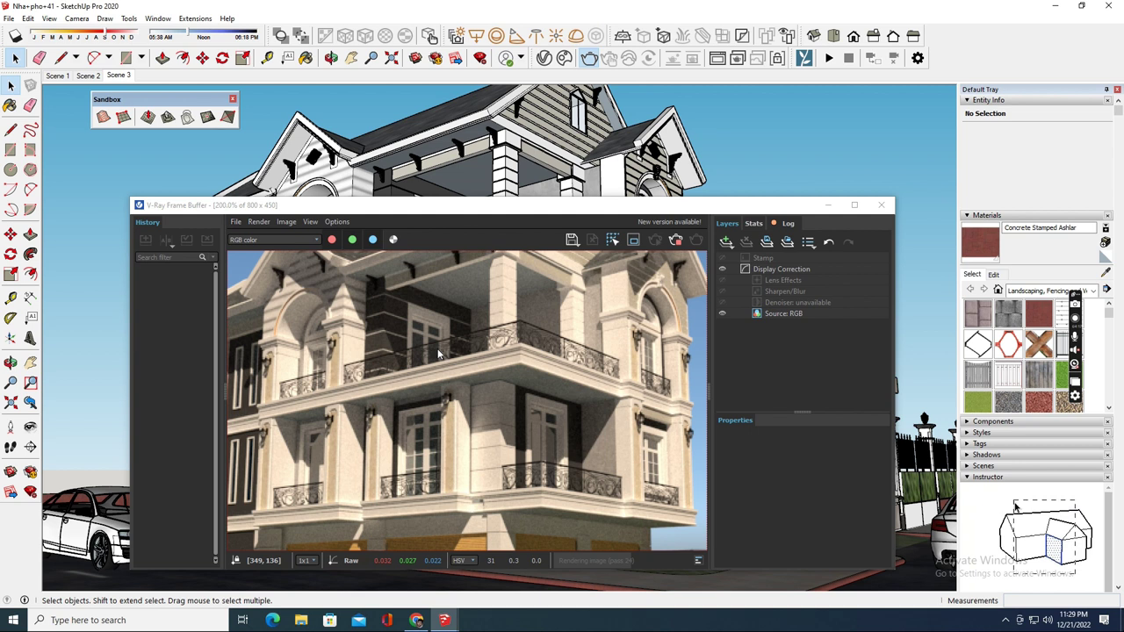
pyautogui.scroll(2, 439, 354)
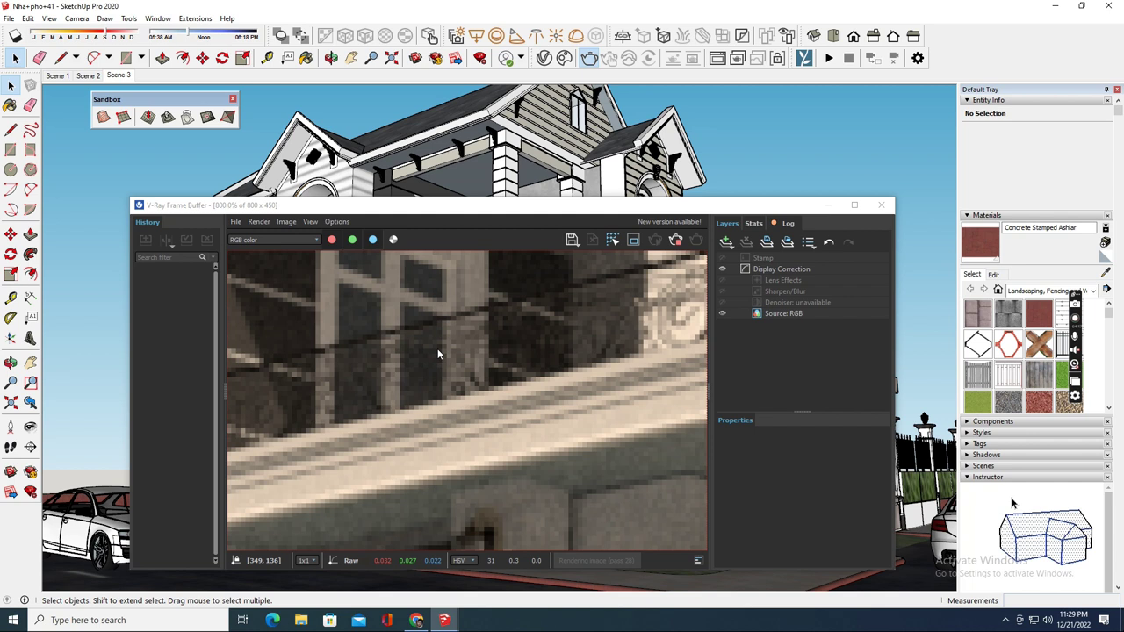
pyautogui.scroll(-3, 437, 349)
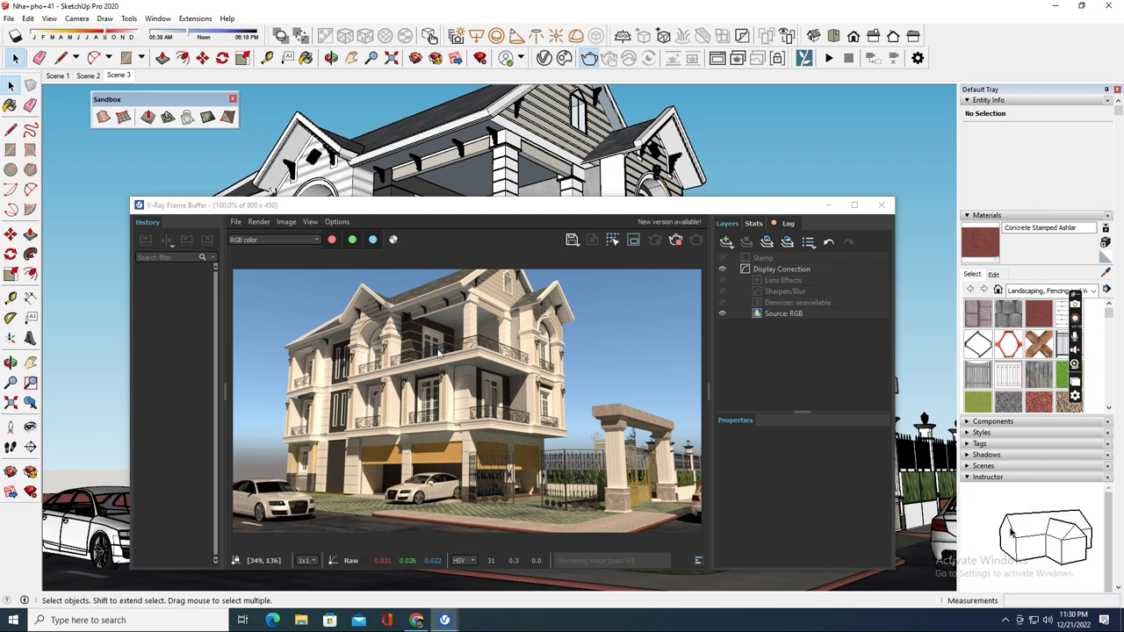
pyautogui.scroll(-2, 439, 352)
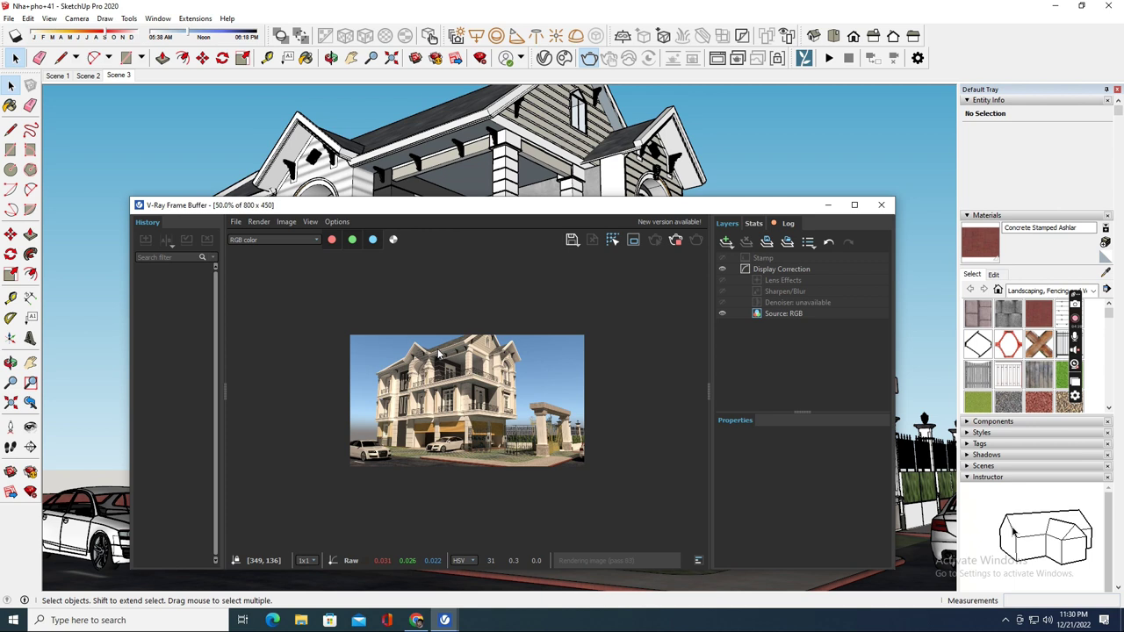
pyautogui.scroll(2, 439, 354)
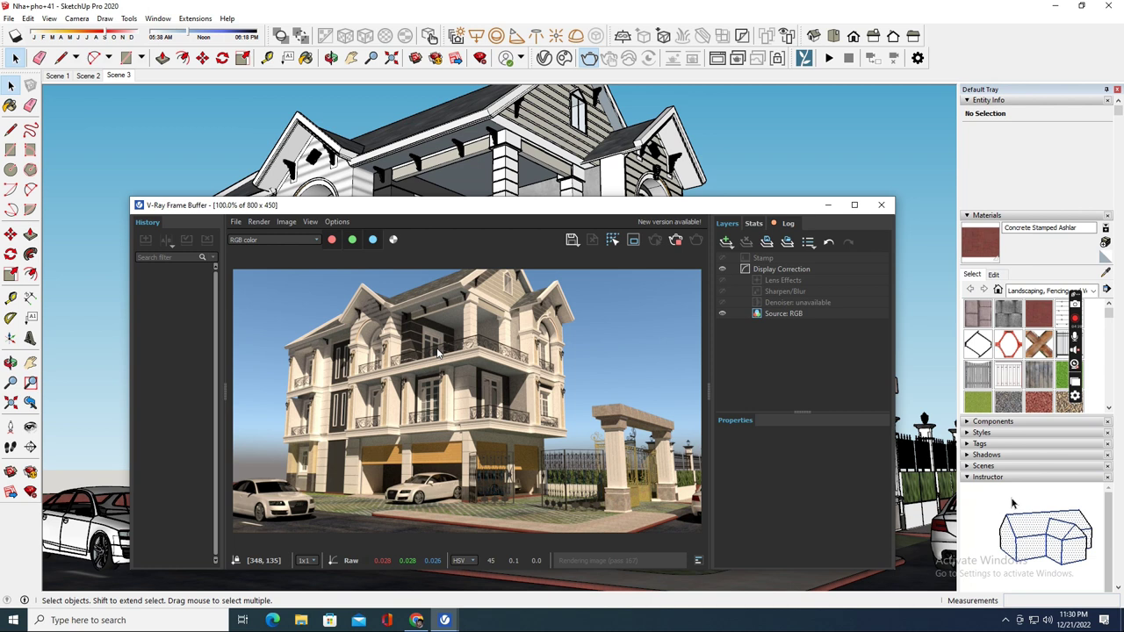
pyautogui.scroll(-2, 437, 352)
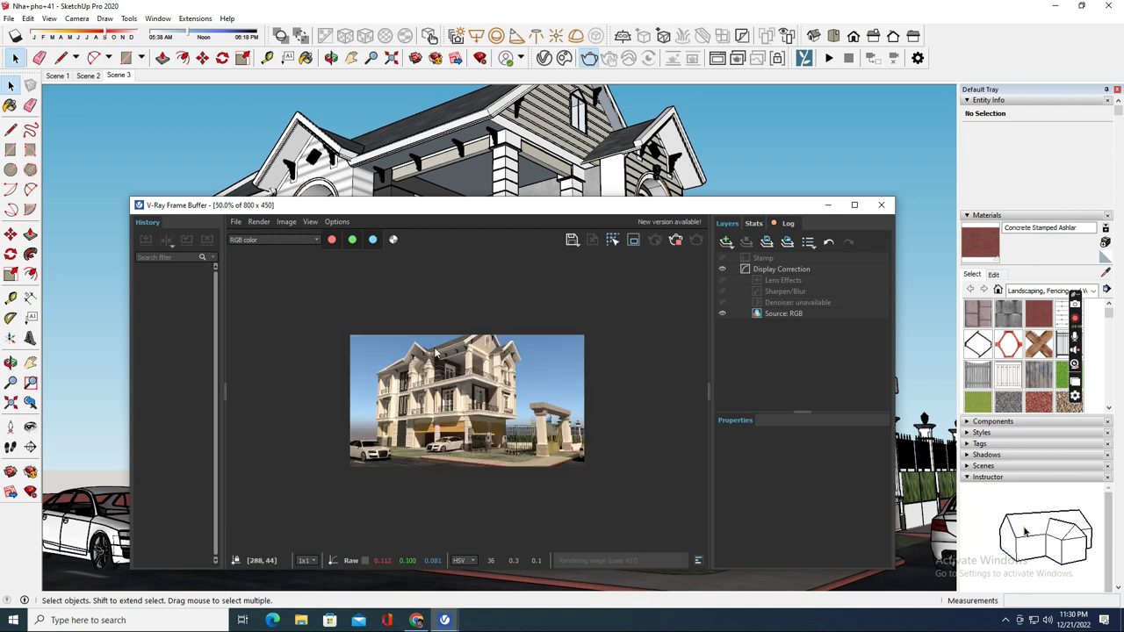
pyautogui.scroll(2, 435, 352)
pyautogui.scroll(3, 488, 394)
pyautogui.scroll(-3, 488, 394)
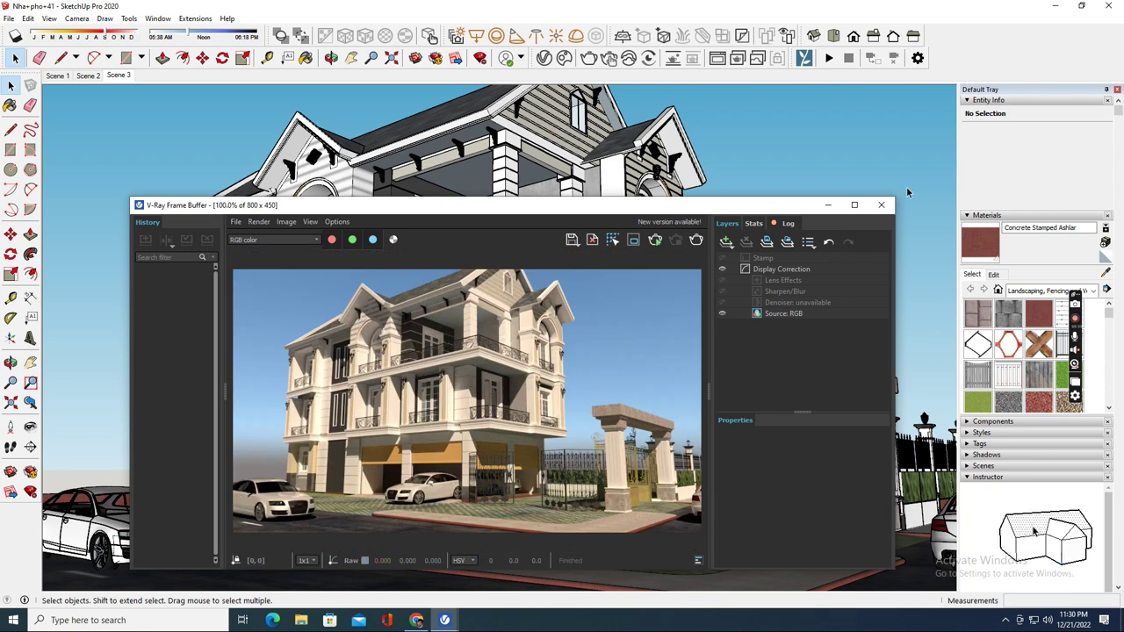
pyautogui.click(881, 204)
# Step: Delete the loose rectangular paving sample lying across the street from the house
pyautogui.moveTo(790, 393); pyautogui.dragTo(819, 387, button='middle')
pyautogui.moveTo(489, 119); pyautogui.dragTo(590, 359, button='middle')
pyautogui.scroll(-4, 677, 292)
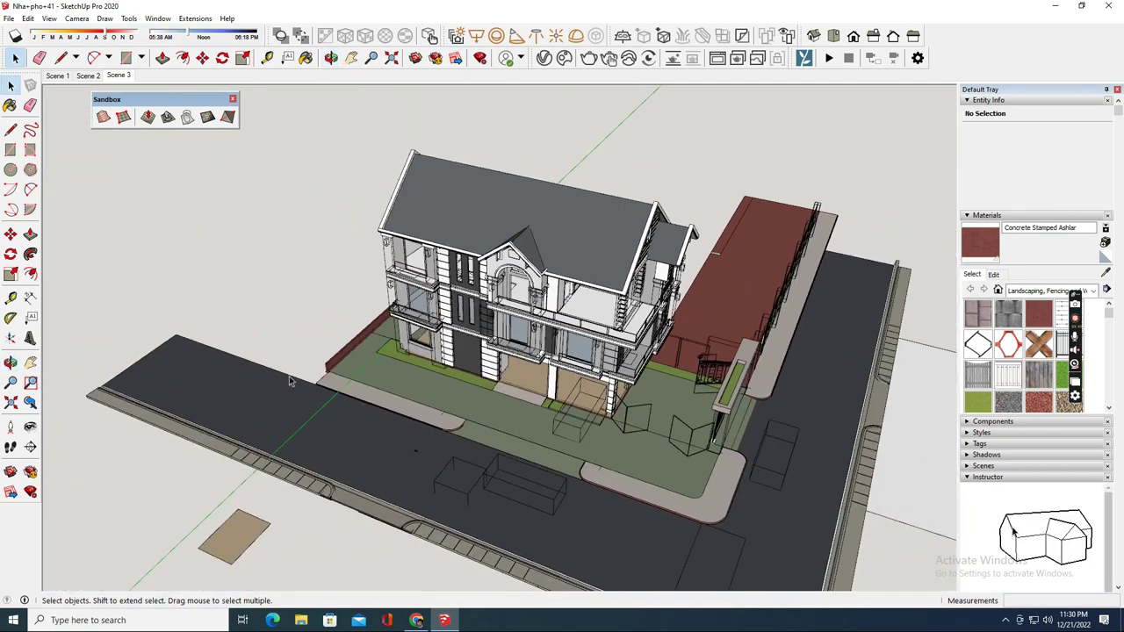
pyautogui.moveTo(360, 328); pyautogui.dragTo(141, 401, button='middle')
pyautogui.scroll(3, 142, 401)
pyautogui.moveTo(231, 296); pyautogui.dragTo(178, 482)
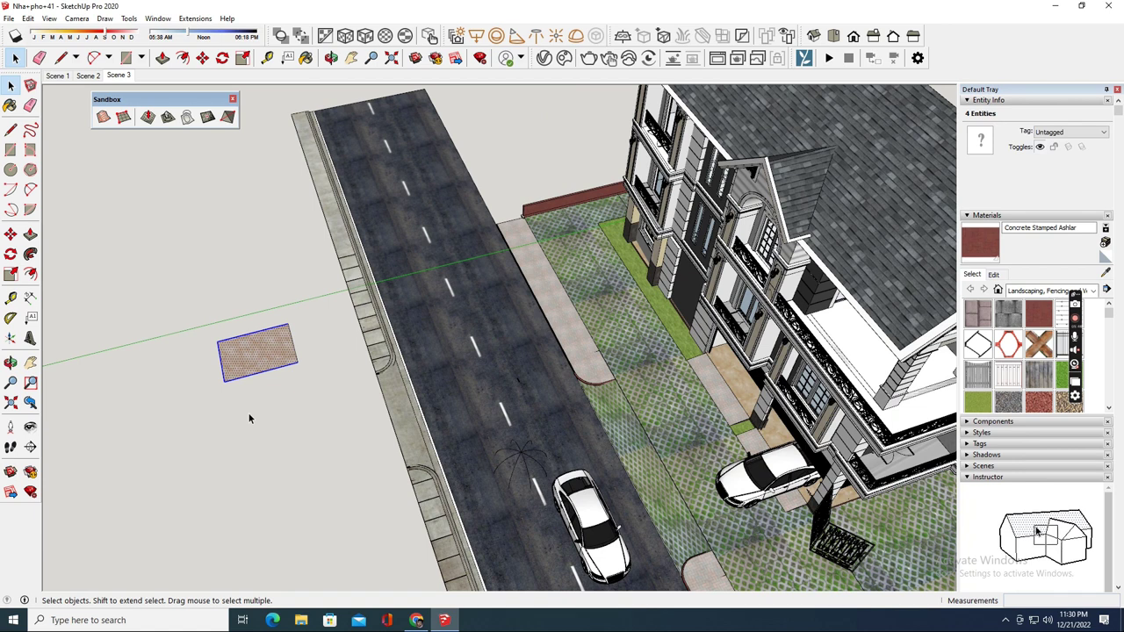
pyautogui.press('Delete')
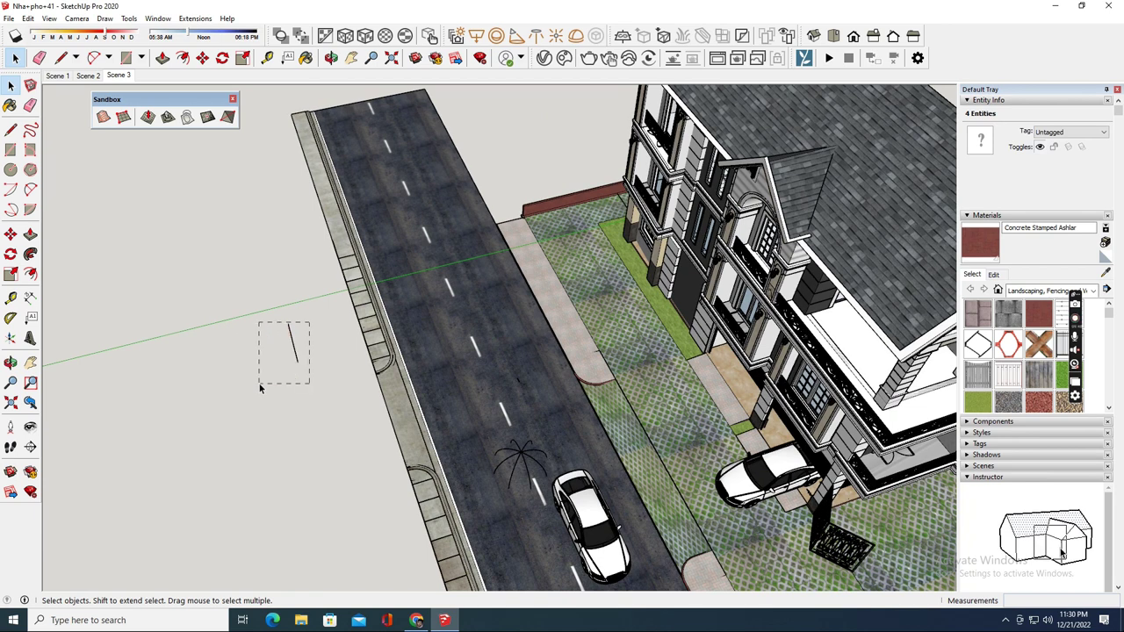
pyautogui.click(279, 423)
# Step: Delete the V-Ray Dome Light standing on the road in front of the house
pyautogui.press('o')
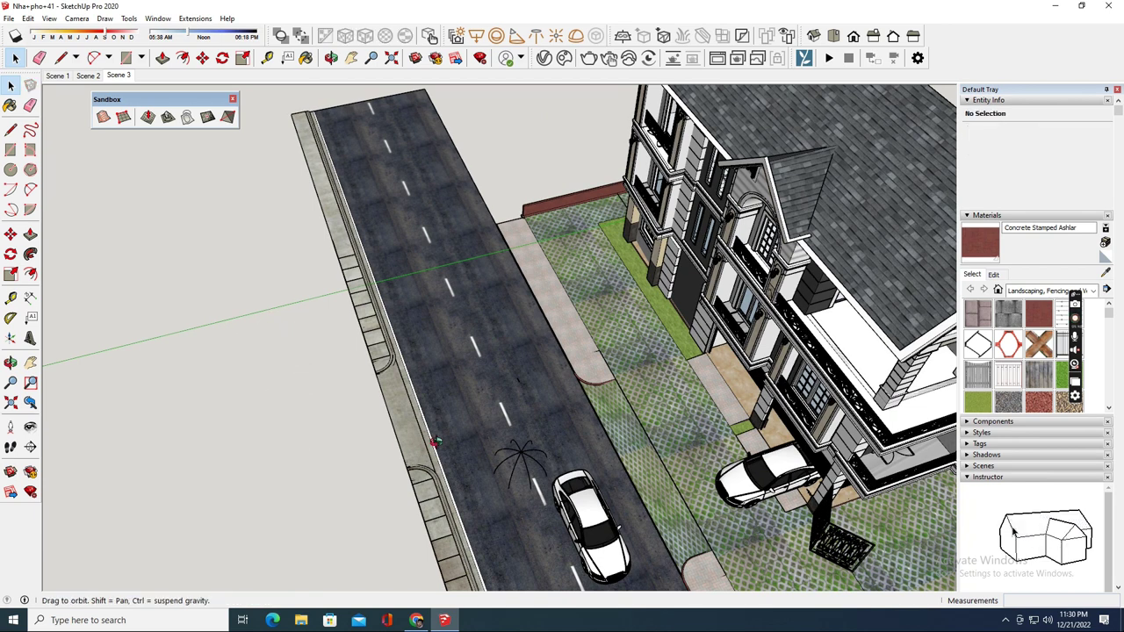
pyautogui.moveTo(555, 437); pyautogui.dragTo(713, 435)
pyautogui.press('space')
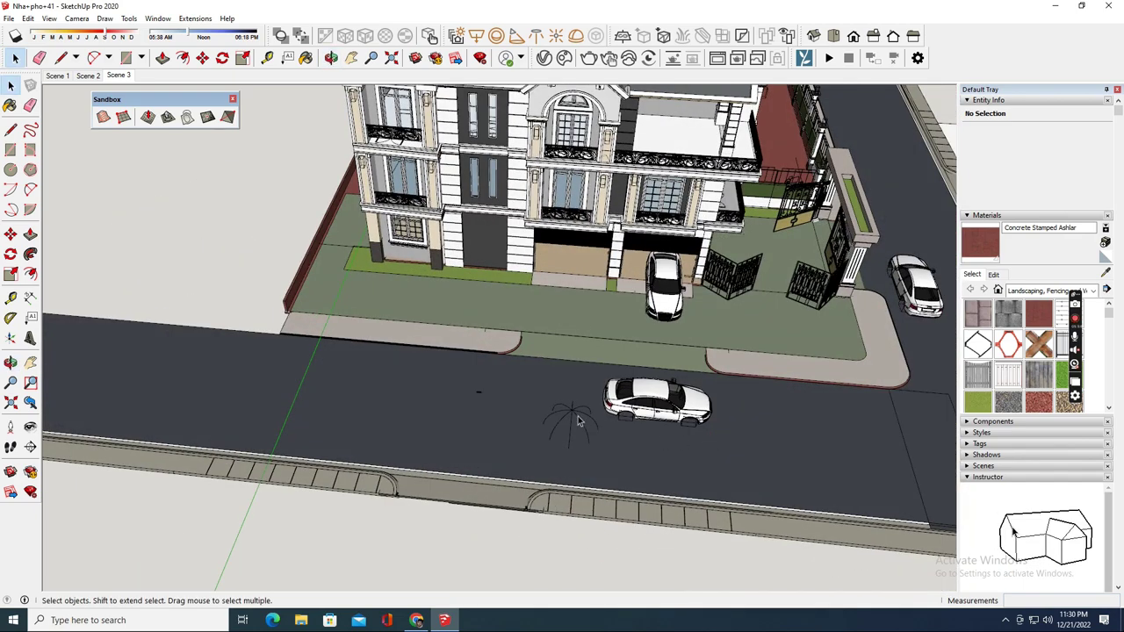
pyautogui.click(575, 420)
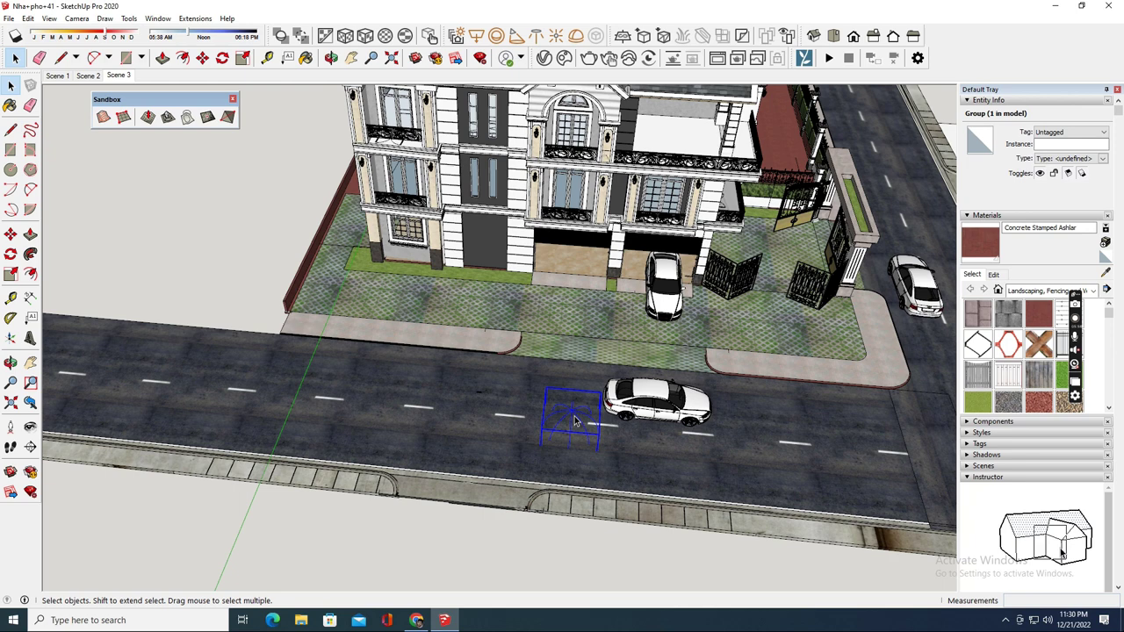
pyautogui.press('Delete')
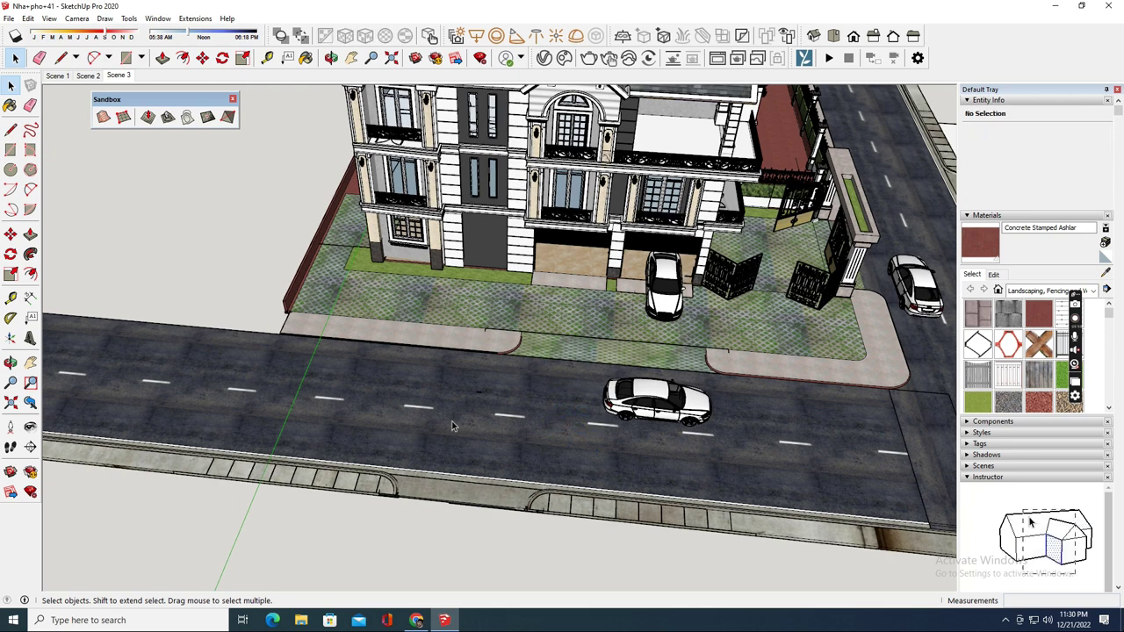
# Step: Delete the car on the side street, the car on the front road and the one parked at the garage
pyautogui.scroll(-1, 393, 414)
pyautogui.moveTo(495, 341); pyautogui.dragTo(495, 341, button='middle')
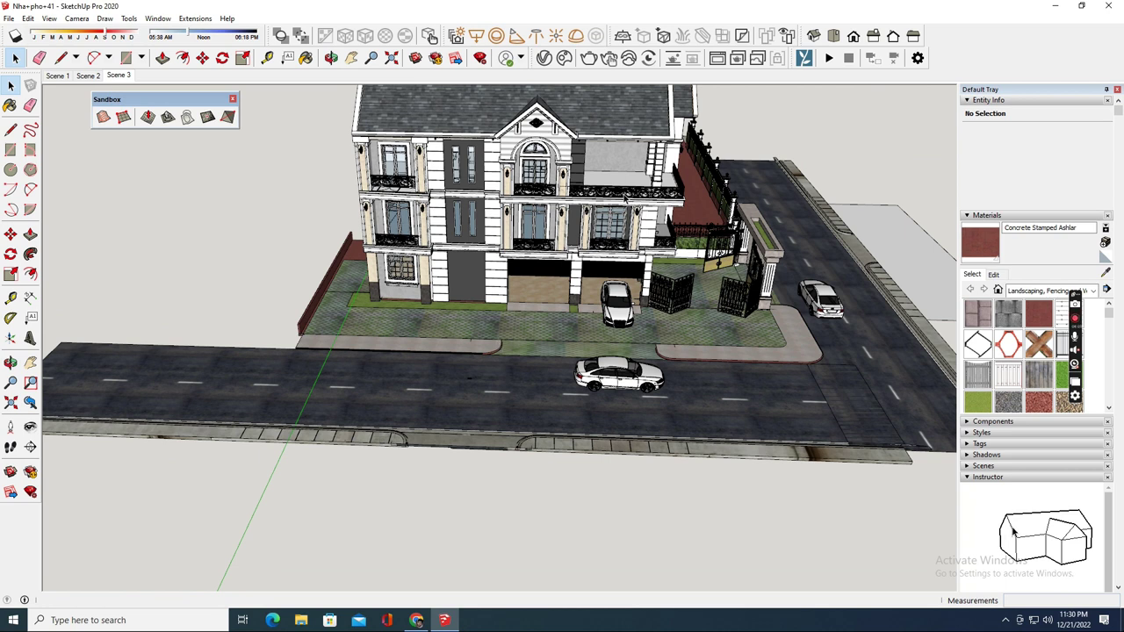
pyautogui.click(814, 294)
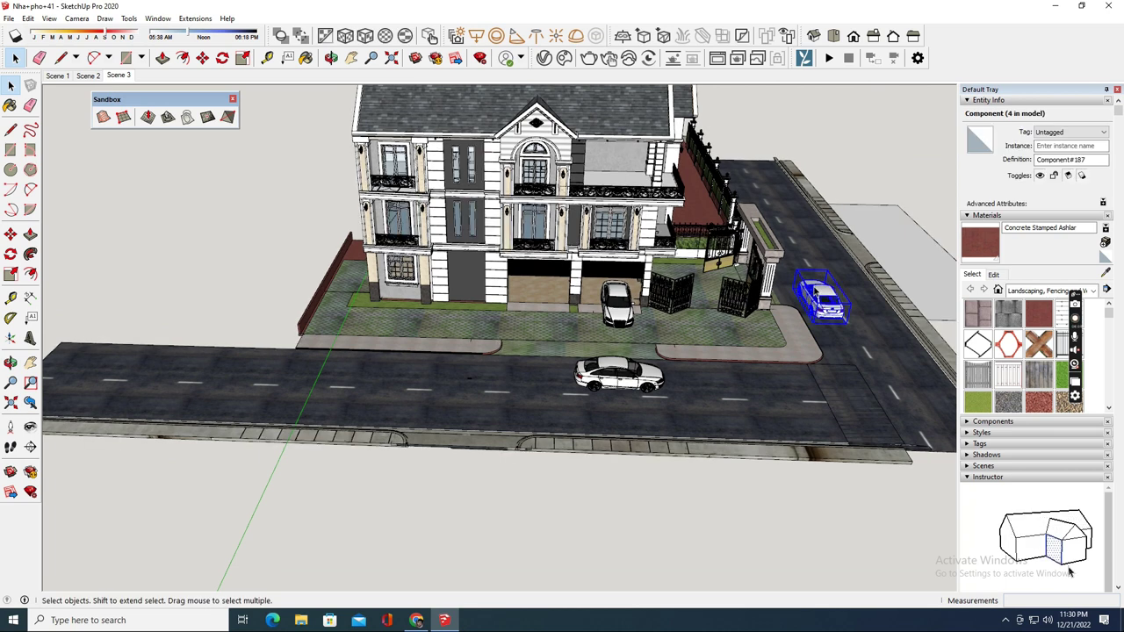
pyautogui.press('Delete')
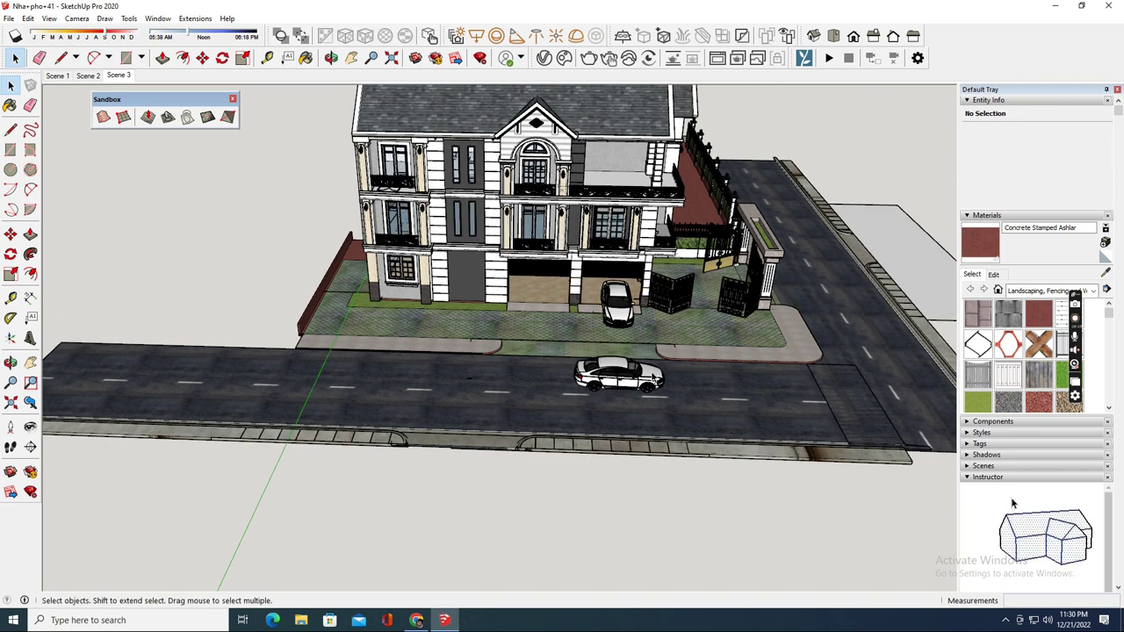
pyautogui.click(638, 375)
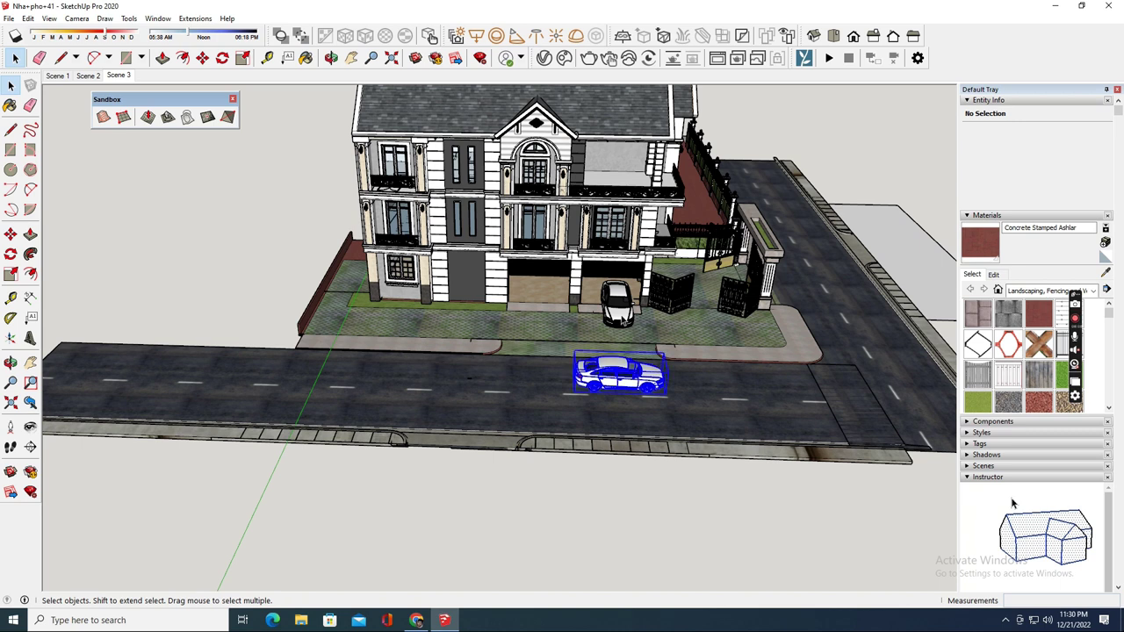
pyautogui.press('Delete')
pyautogui.click(622, 320)
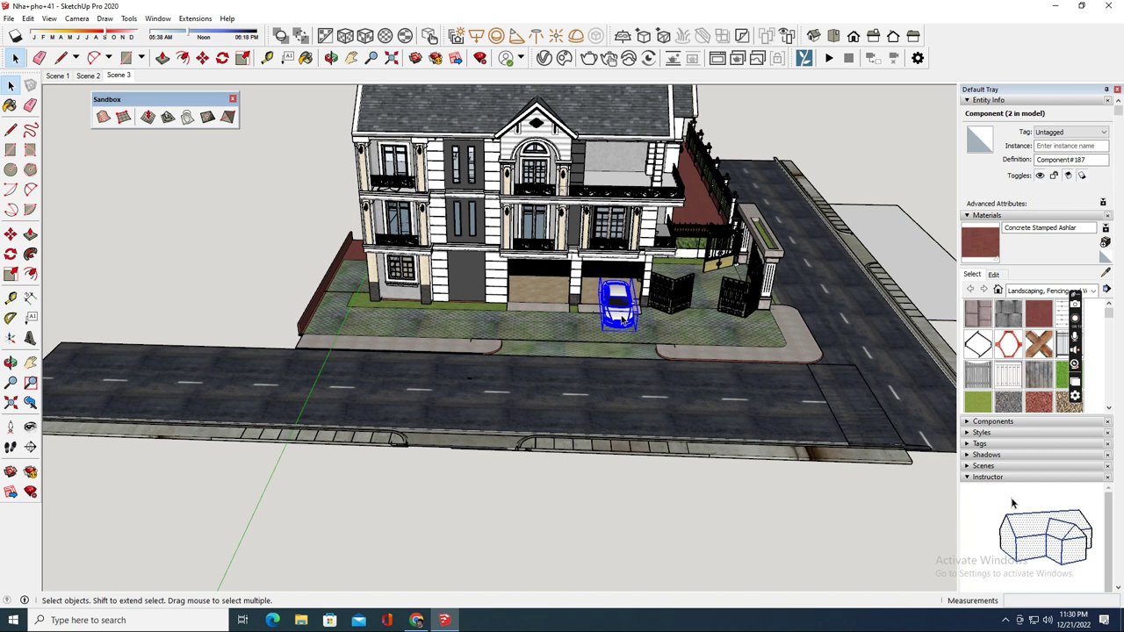
pyautogui.hotkey('ctrl', 'z')
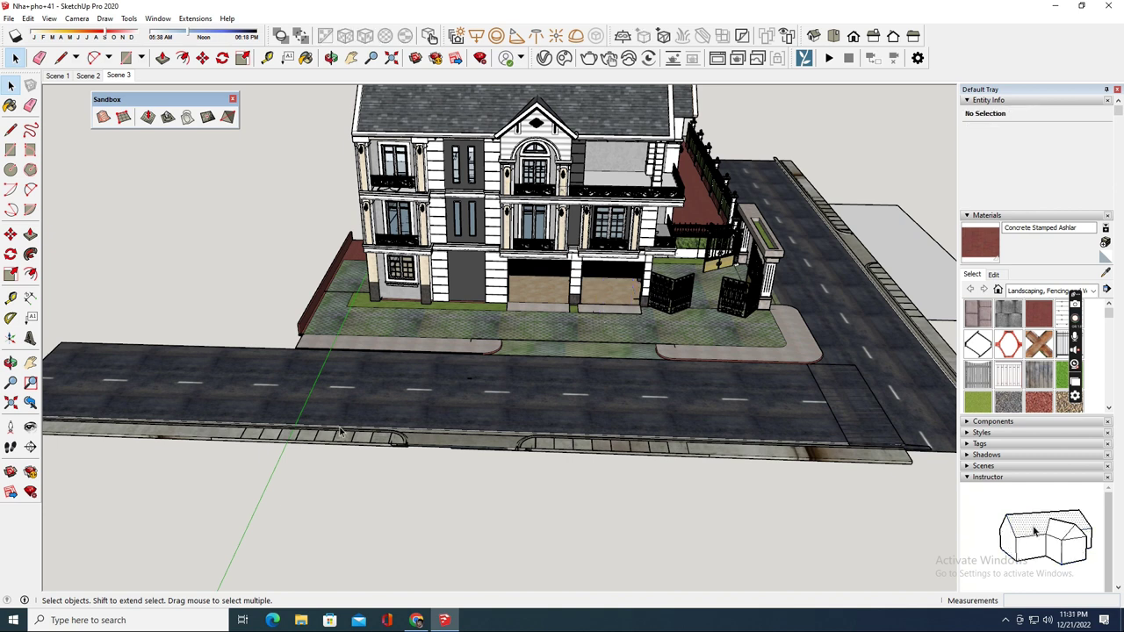
# Step: Delete the loose flat rectangle lying beyond the side street, to the right of the house plot
pyautogui.moveTo(467, 492); pyautogui.dragTo(515, 516, button='middle')
pyautogui.scroll(-3, 515, 514)
pyautogui.scroll(-3, 516, 513)
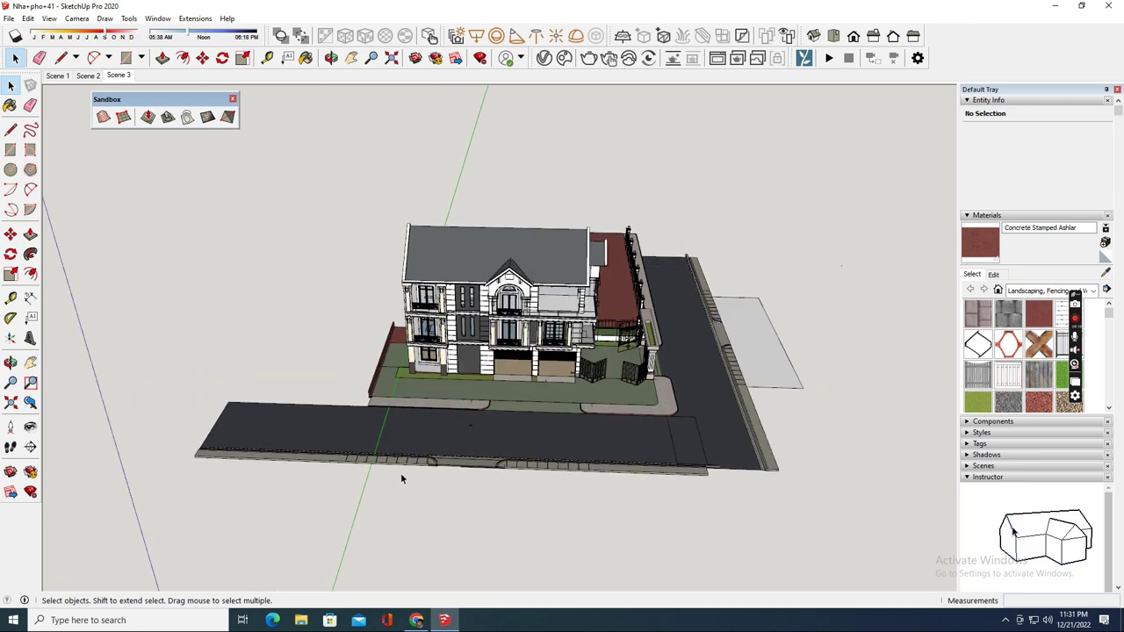
pyautogui.scroll(-3, 380, 465)
pyautogui.moveTo(507, 457); pyautogui.dragTo(465, 442, button='middle')
pyautogui.scroll(3, 587, 420)
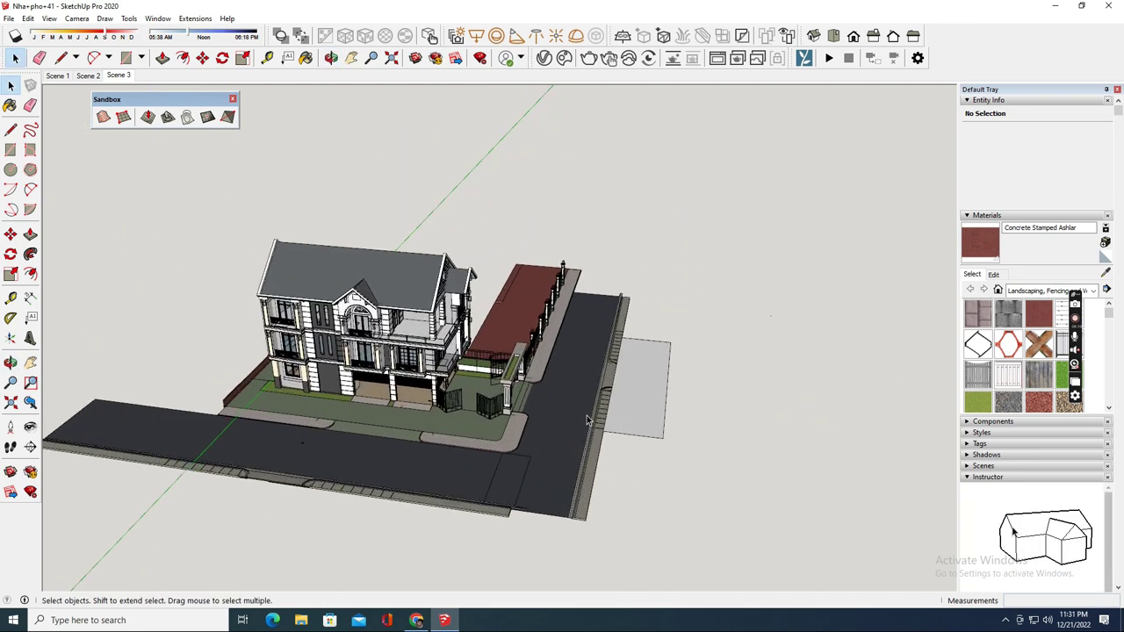
pyautogui.scroll(1, 587, 420)
pyautogui.moveTo(606, 420); pyautogui.dragTo(644, 433, button='middle')
pyautogui.moveTo(761, 261); pyautogui.dragTo(645, 484)
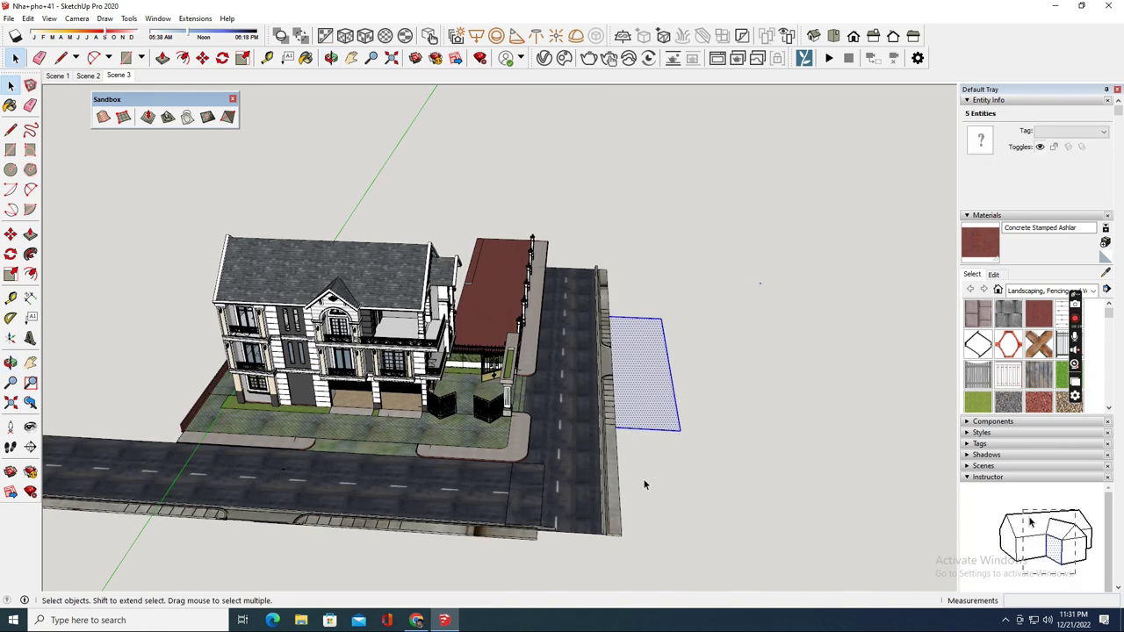
pyautogui.press('Delete')
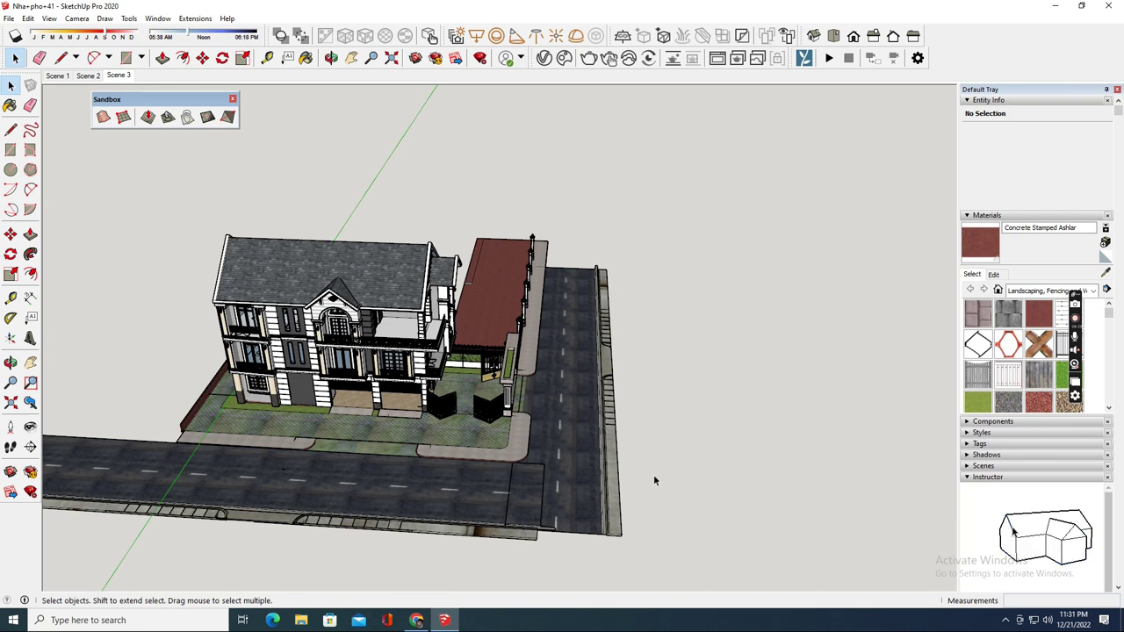
# Step: Inspect the house from the street corner around to the open gable end of the main roof
pyautogui.scroll(1, 653, 481)
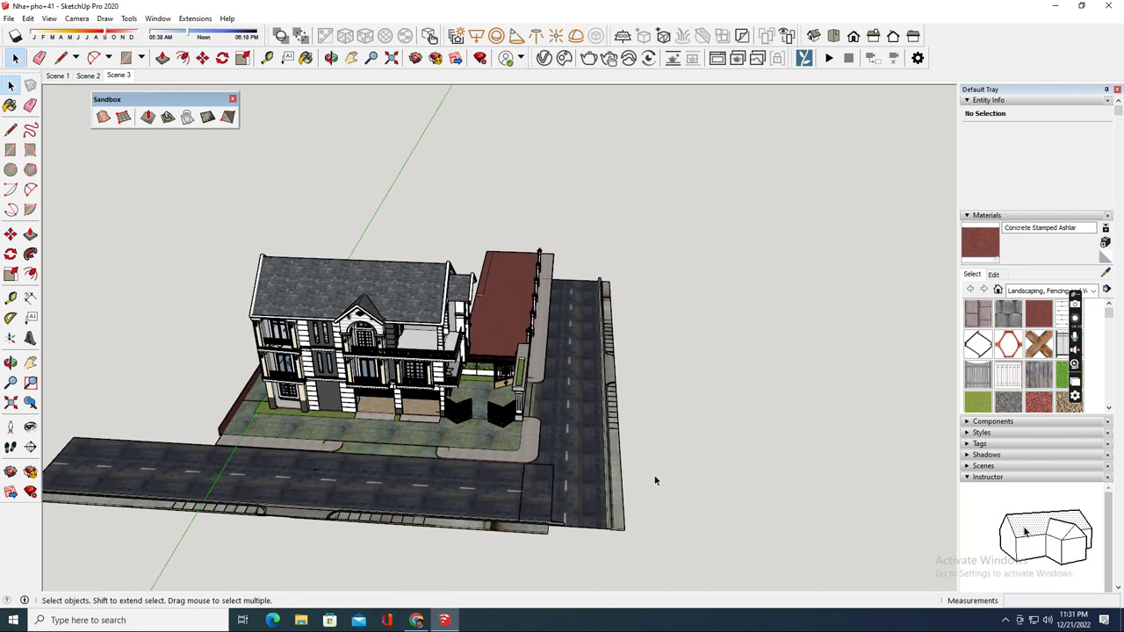
pyautogui.scroll(-2, 654, 482)
pyautogui.moveTo(587, 484); pyautogui.dragTo(414, 395, button='middle')
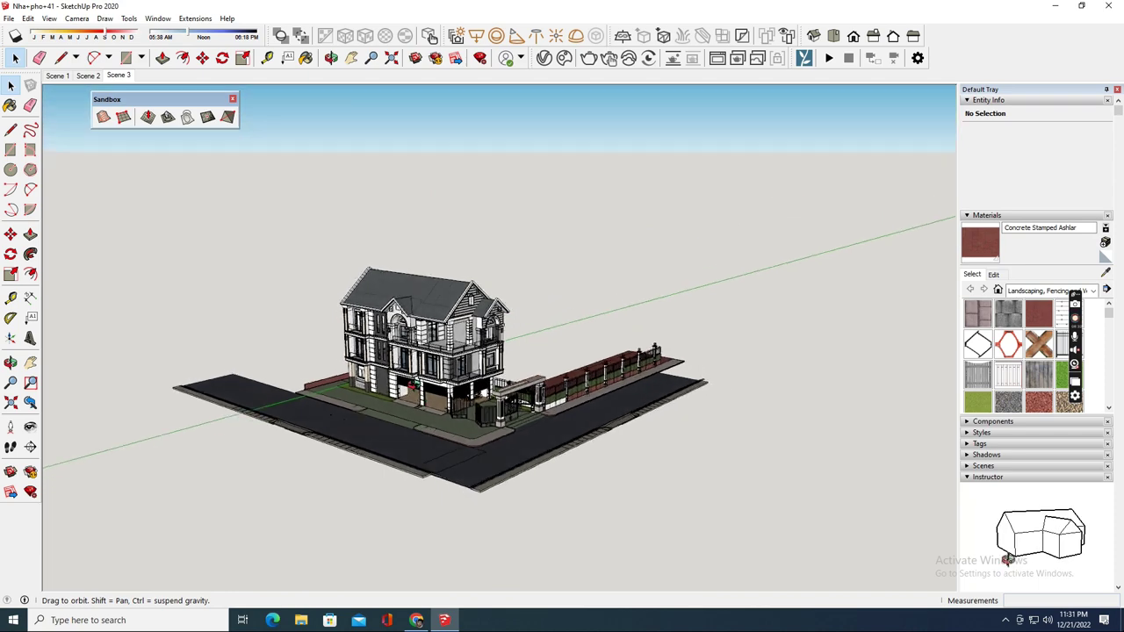
pyautogui.moveTo(562, 470); pyautogui.dragTo(580, 439, button='middle')
pyautogui.scroll(3, 760, 446)
pyautogui.moveTo(760, 446); pyautogui.dragTo(669, 301, button='middle')
pyautogui.scroll(5, 571, 270)
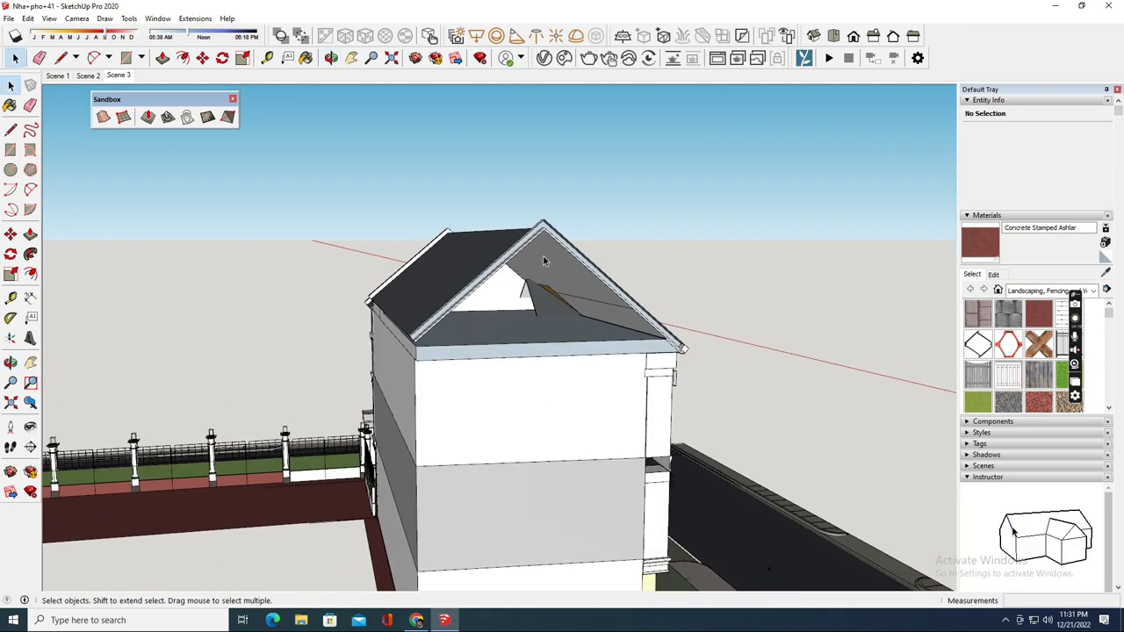
pyautogui.scroll(4, 543, 256)
pyautogui.moveTo(543, 255); pyautogui.dragTo(381, 359, button='middle')
pyautogui.scroll(-4, 461, 315)
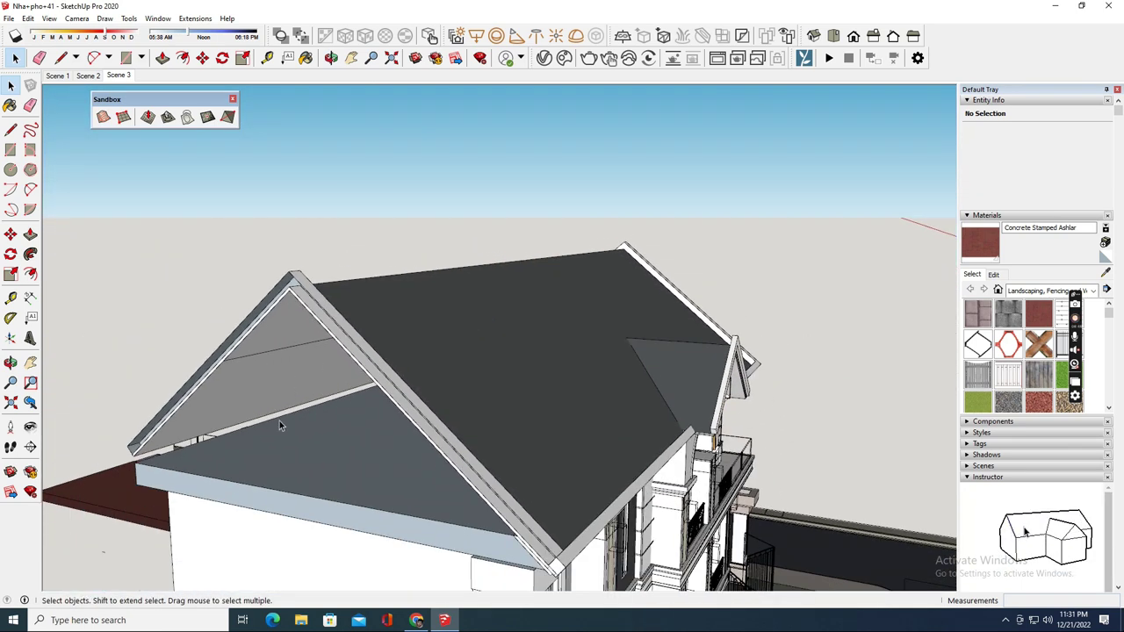
pyautogui.moveTo(261, 432); pyautogui.dragTo(1123, 490, button='middle')
pyautogui.moveTo(324, 411); pyautogui.dragTo(764, 386, button='middle')
pyautogui.moveTo(444, 480); pyautogui.dragTo(1053, 487, button='middle')
pyautogui.moveTo(210, 392); pyautogui.dragTo(738, 378, button='middle')
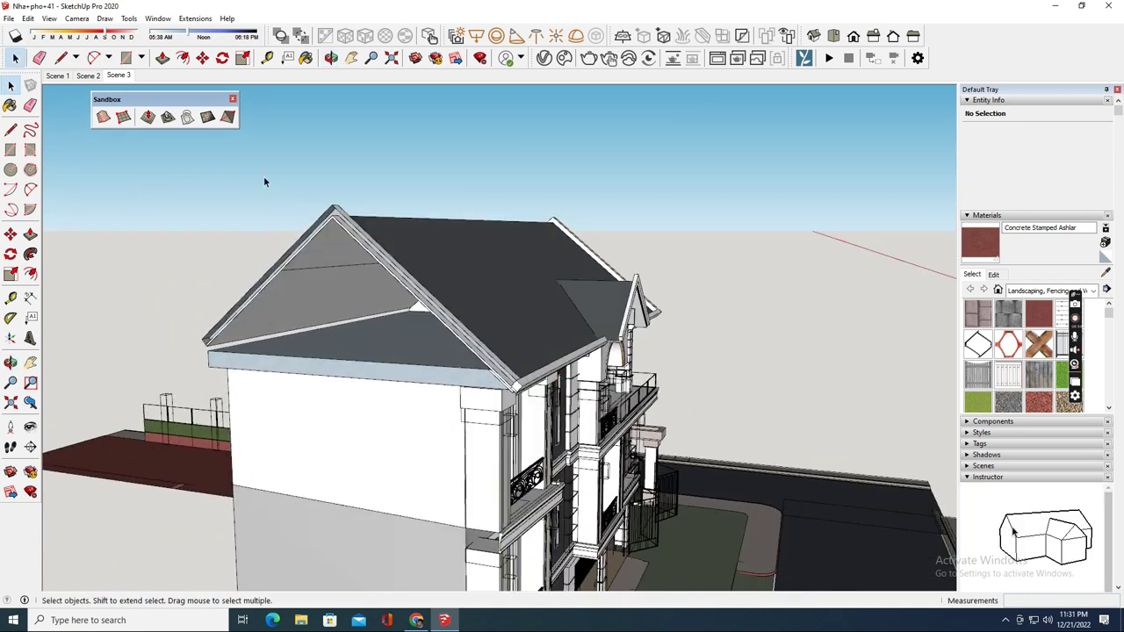
# Step: Inside the roof group, draw a line about 8340 mm long across the open gable's base to fill it with a face
pyautogui.scroll(4, 326, 194)
pyautogui.scroll(-1, 382, 237)
pyautogui.click(383, 237)
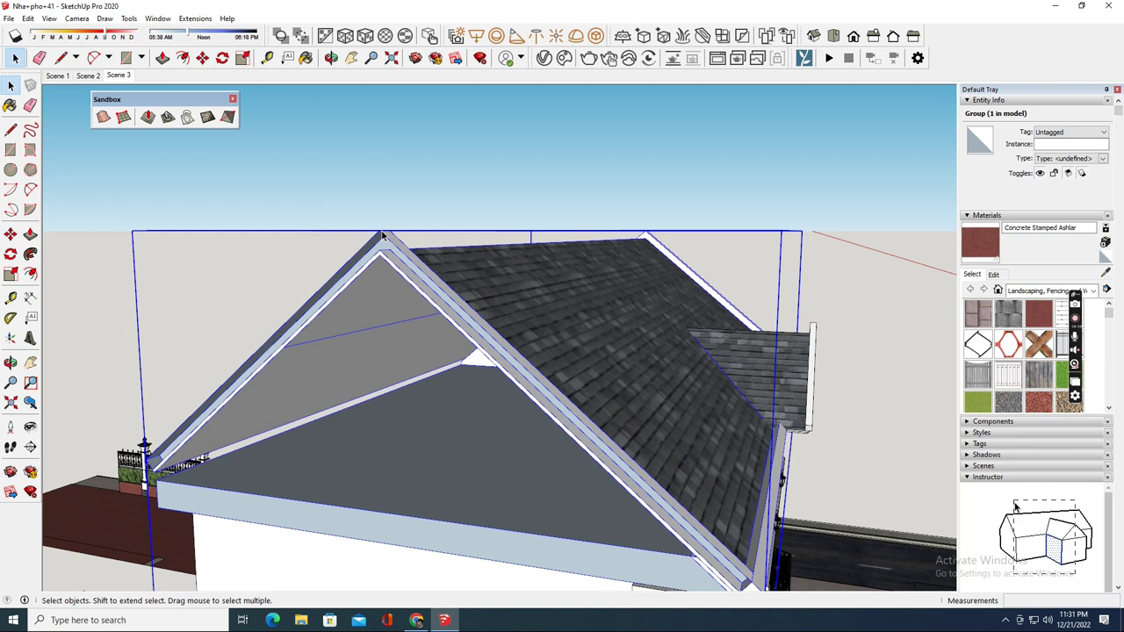
pyautogui.doubleClick(383, 235)
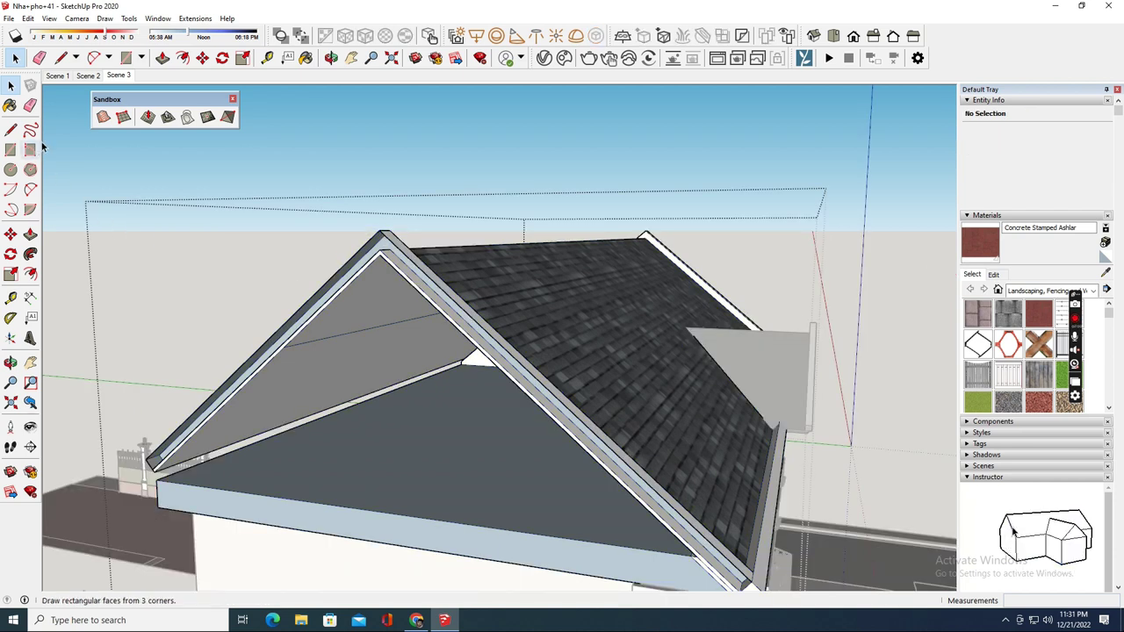
pyautogui.click(10, 129)
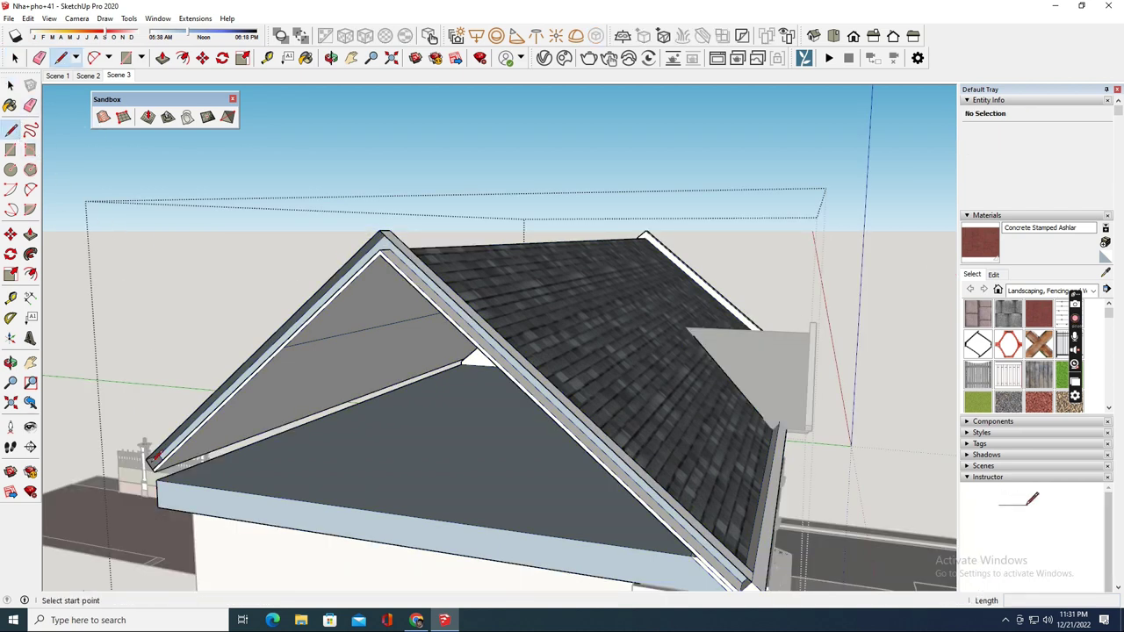
pyautogui.click(154, 470)
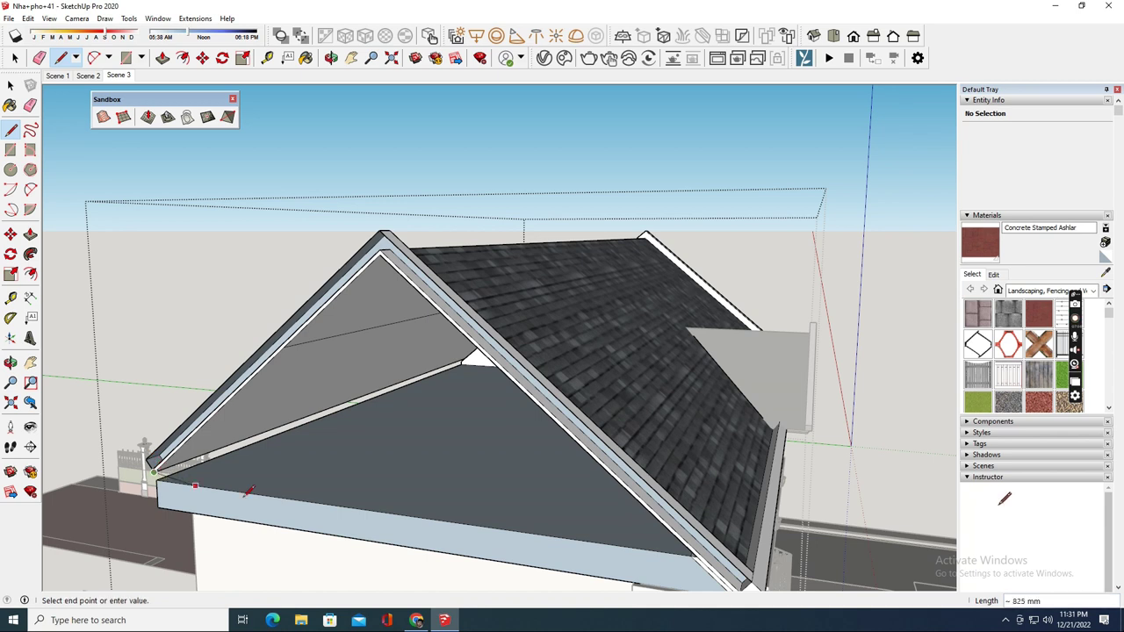
pyautogui.scroll(-1, 566, 403)
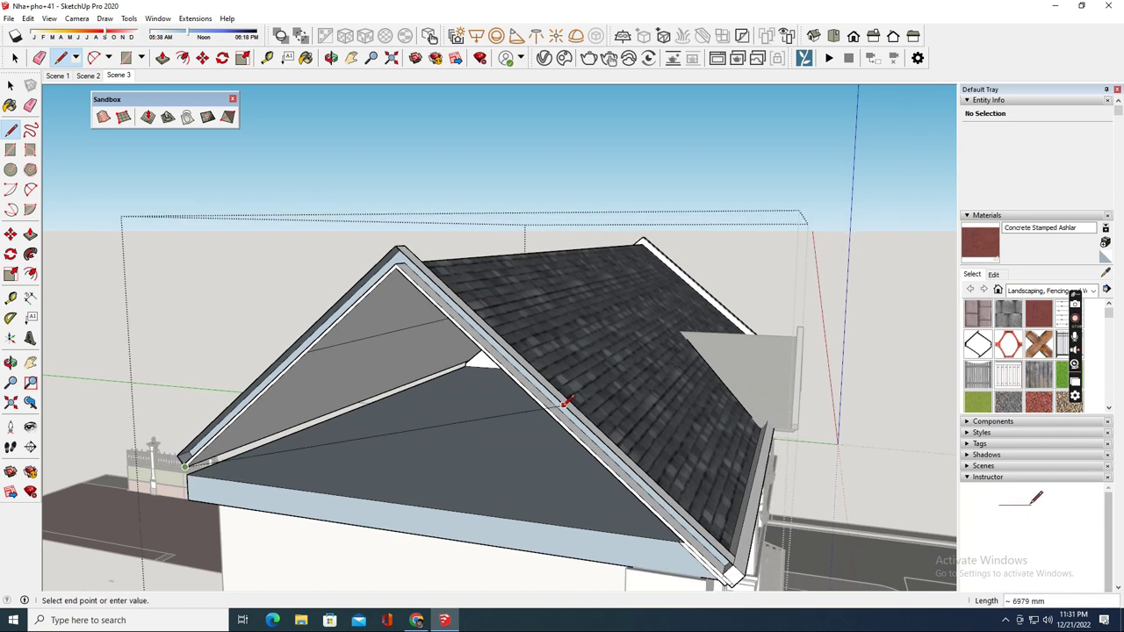
pyautogui.scroll(-1, 562, 404)
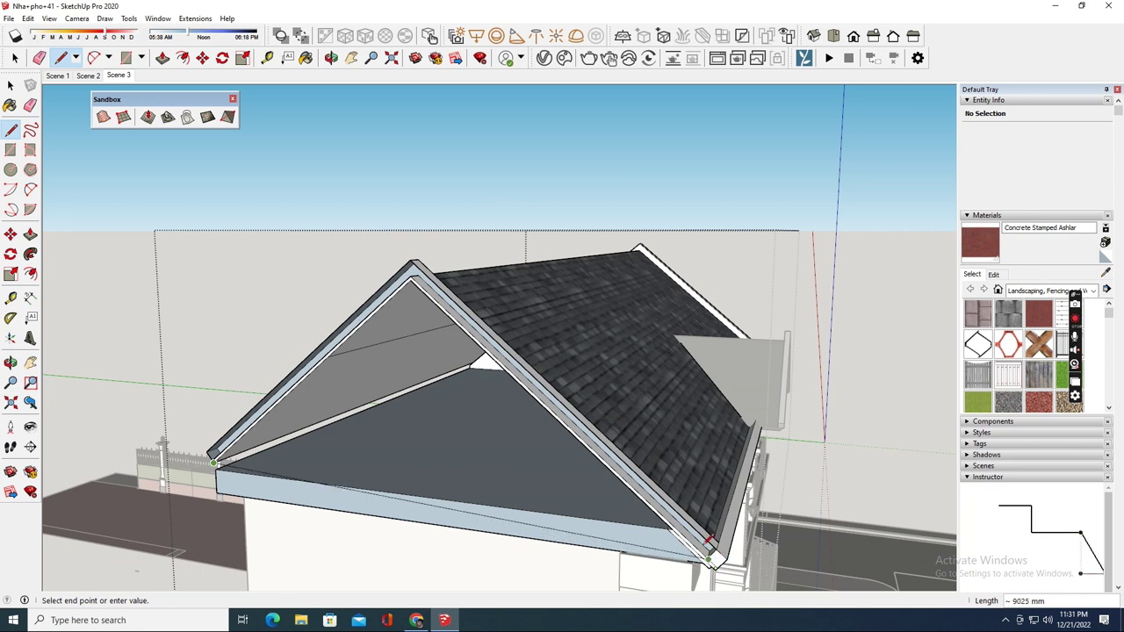
pyautogui.click(663, 518)
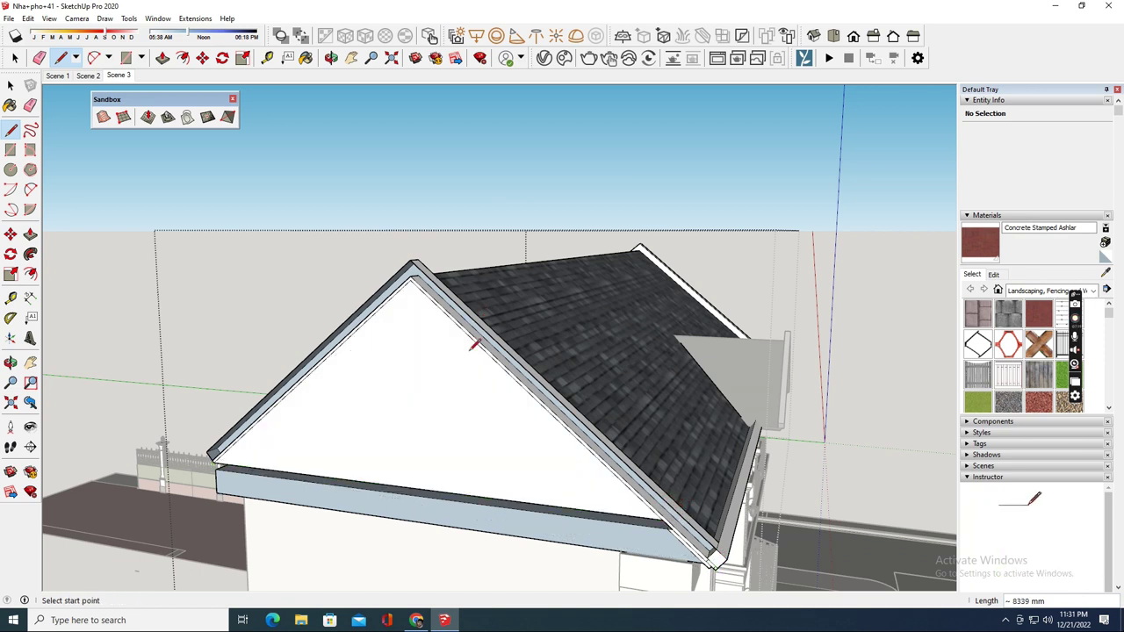
# Step: Draw a vertical line about 4400 mm down from the ridge peak and an edge about 800 mm long at the eave corner, then leave the roof group
pyautogui.moveTo(487, 397); pyautogui.dragTo(275, 394, button='middle')
pyautogui.press('l')
pyautogui.press('l')
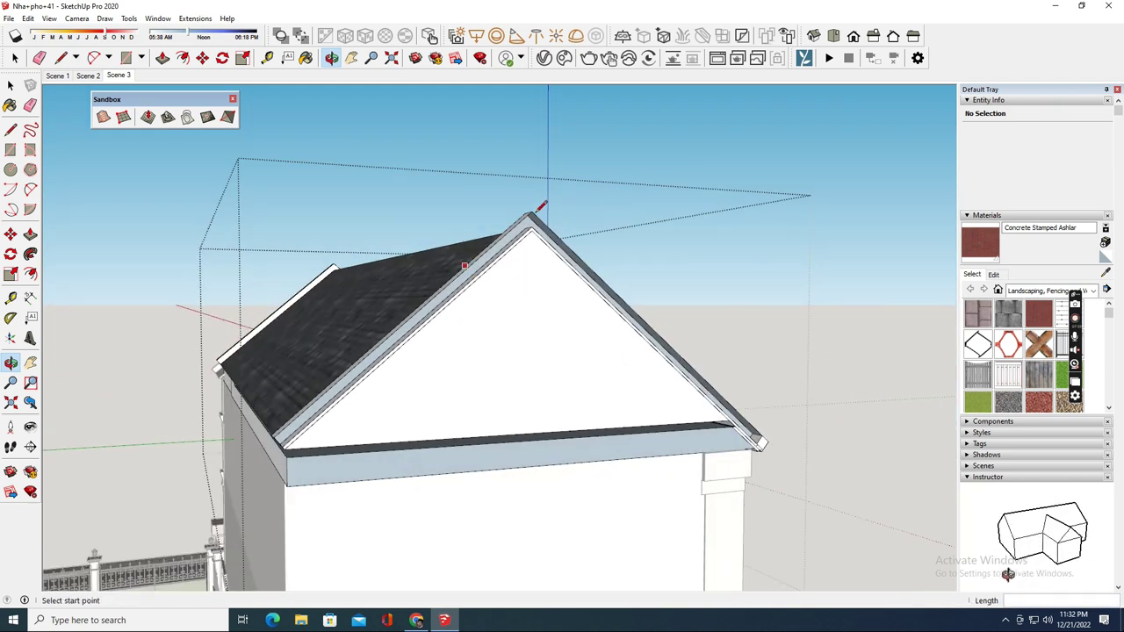
pyautogui.click(531, 211)
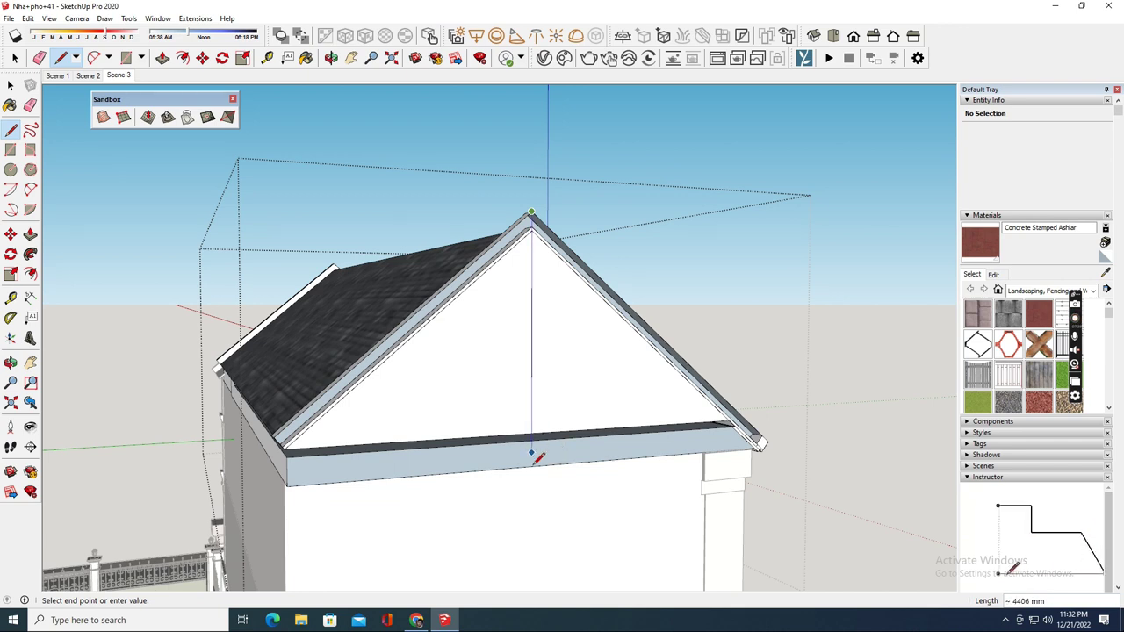
pyautogui.click(531, 465)
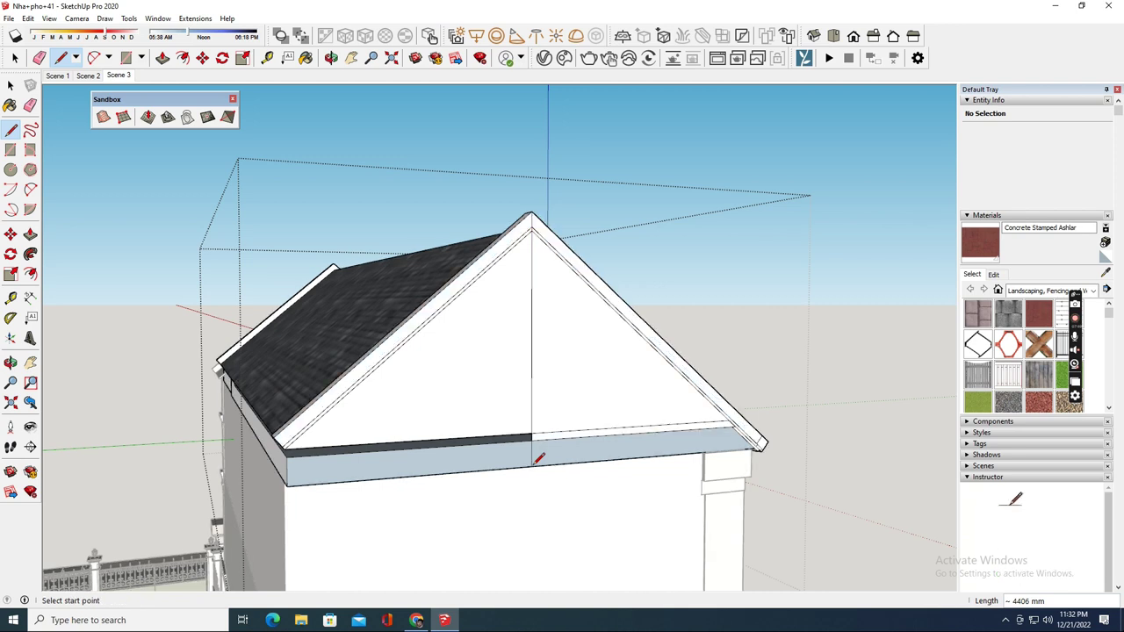
pyautogui.click(286, 484)
pyautogui.click(274, 436)
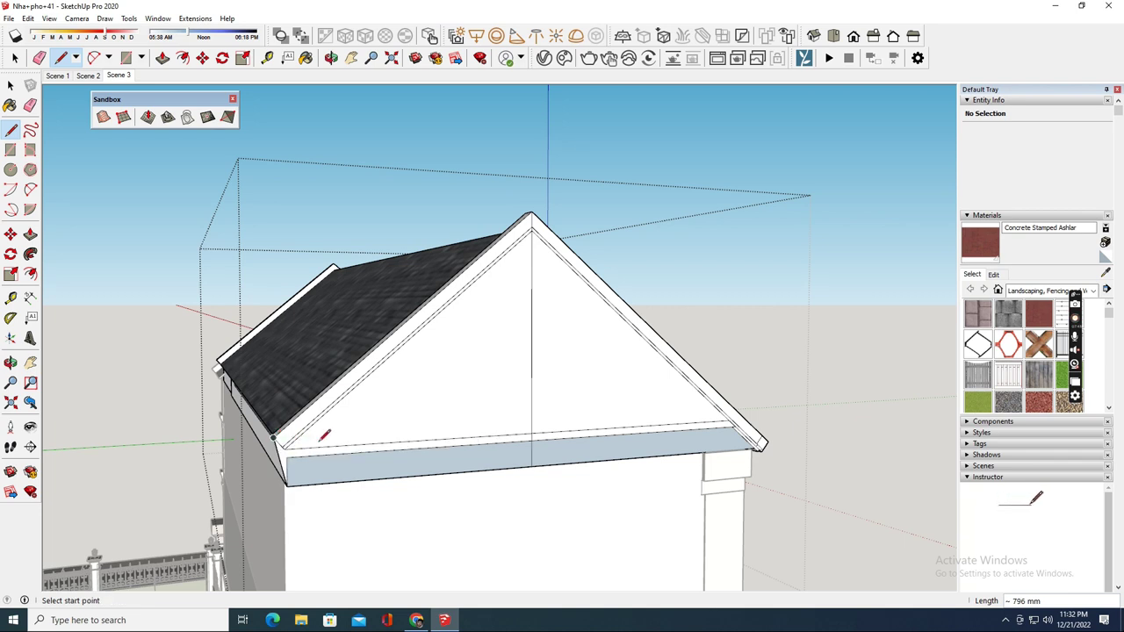
pyautogui.moveTo(325, 450); pyautogui.dragTo(455, 467, button='middle')
pyautogui.moveTo(523, 479); pyautogui.dragTo(281, 437, button='middle')
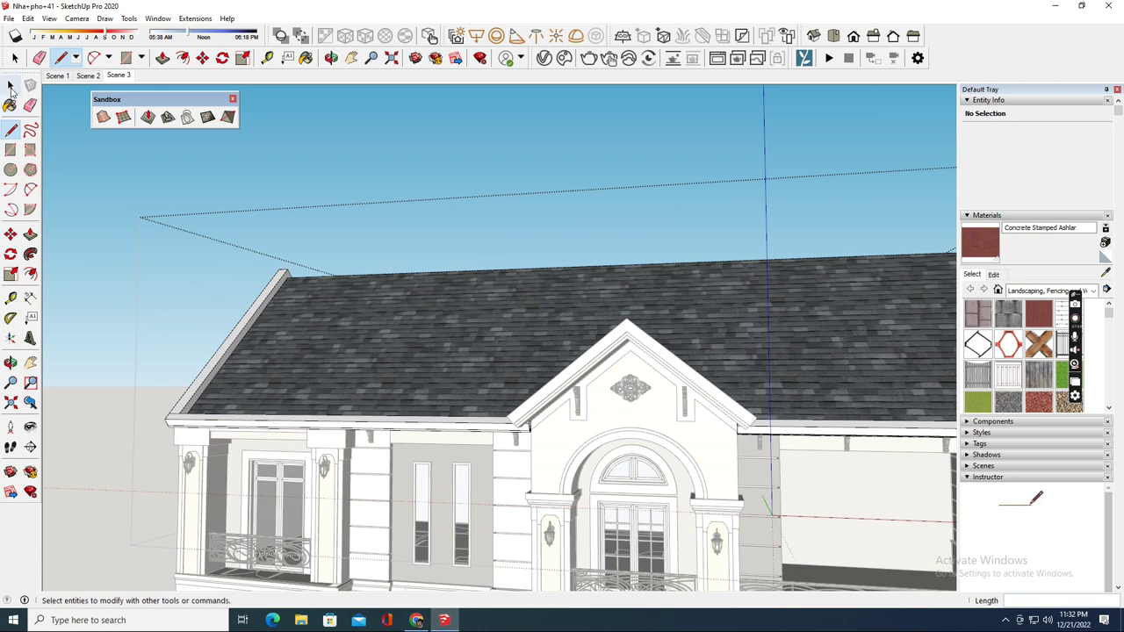
pyautogui.click(11, 85)
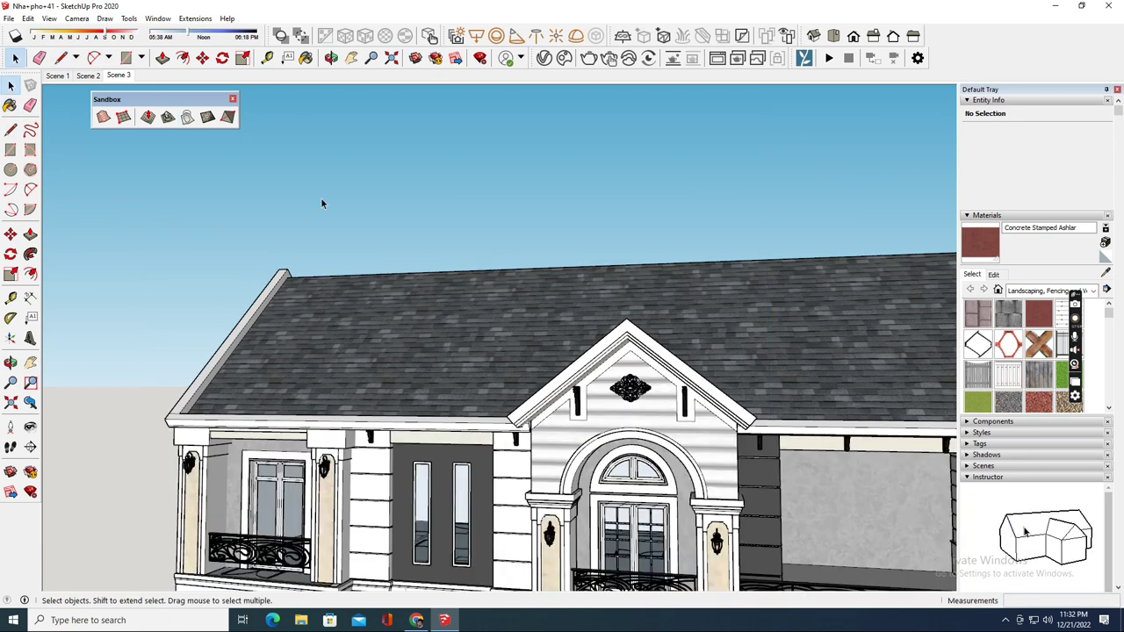
# Step: Delete the white car parked inside the garage
pyautogui.scroll(-6, 320, 204)
pyautogui.moveTo(579, 413); pyautogui.dragTo(655, 415, button='middle')
pyautogui.scroll(-1, 658, 417)
pyautogui.scroll(1, 603, 579)
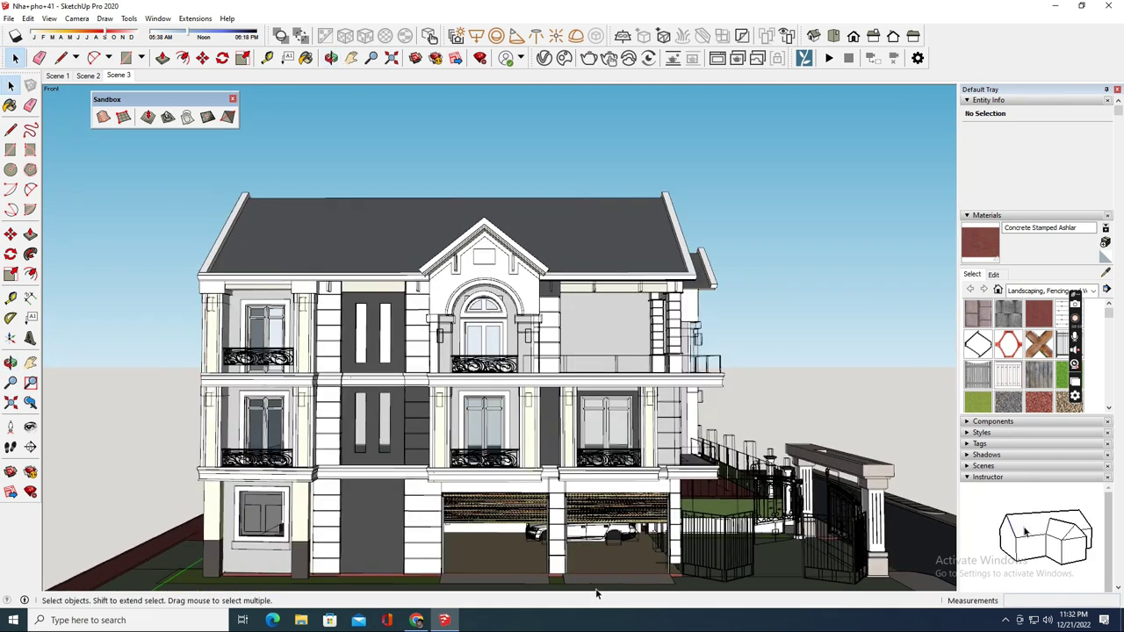
pyautogui.scroll(8, 595, 553)
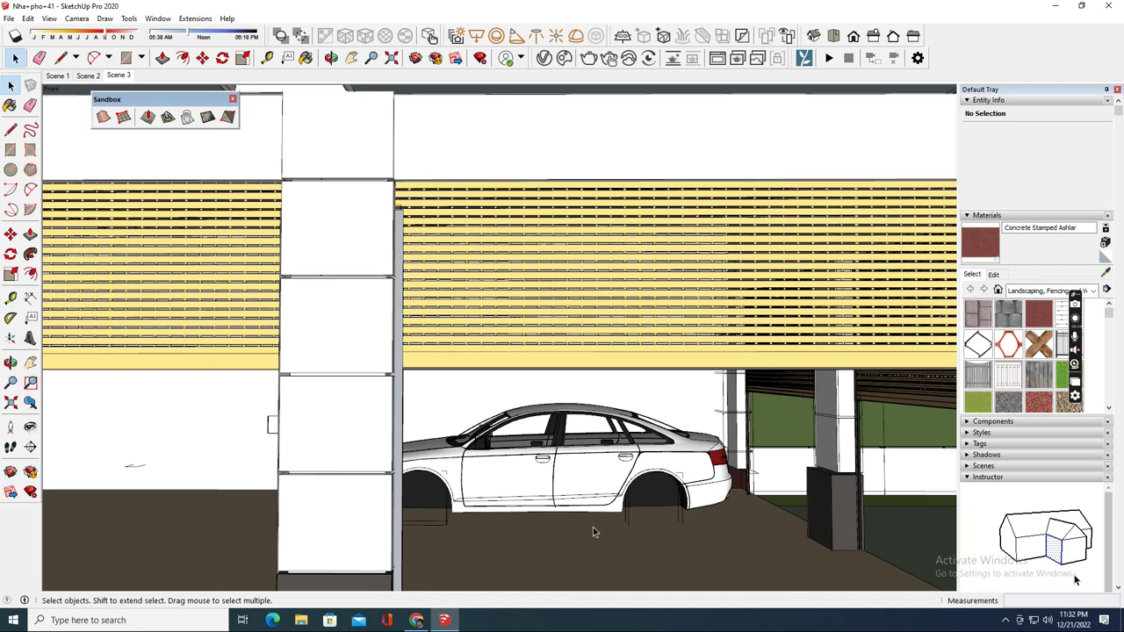
pyautogui.click(586, 474)
pyautogui.press('Delete')
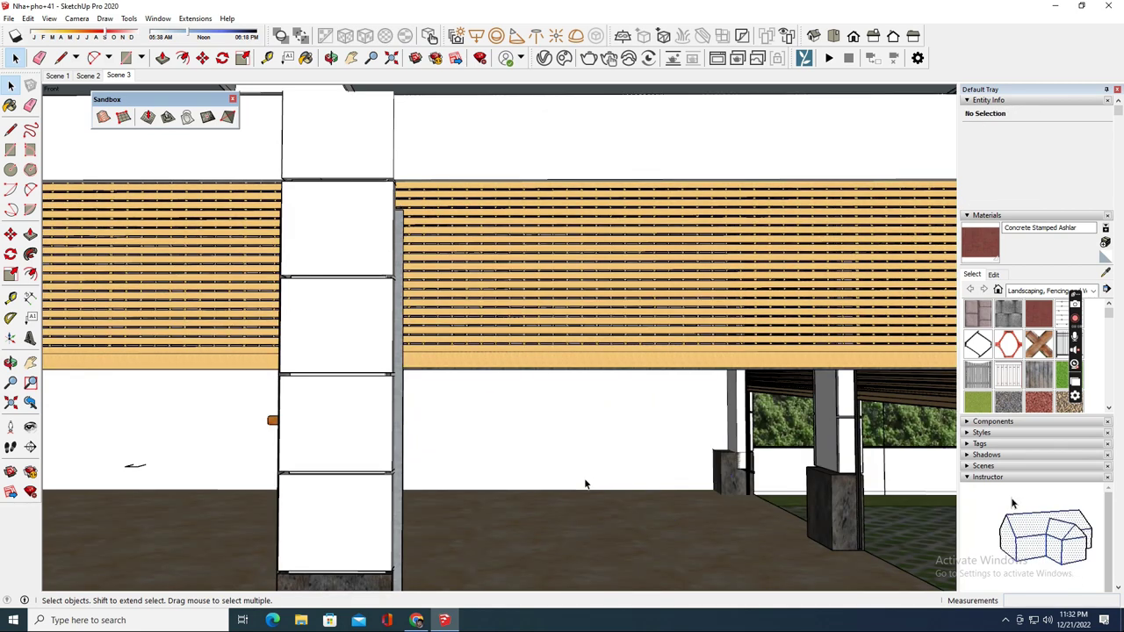
# Step: Examine the front facade, the empty garage and the siding-clad gable above the top-floor terrace
pyautogui.scroll(-1, 585, 480)
pyautogui.scroll(-6, 586, 483)
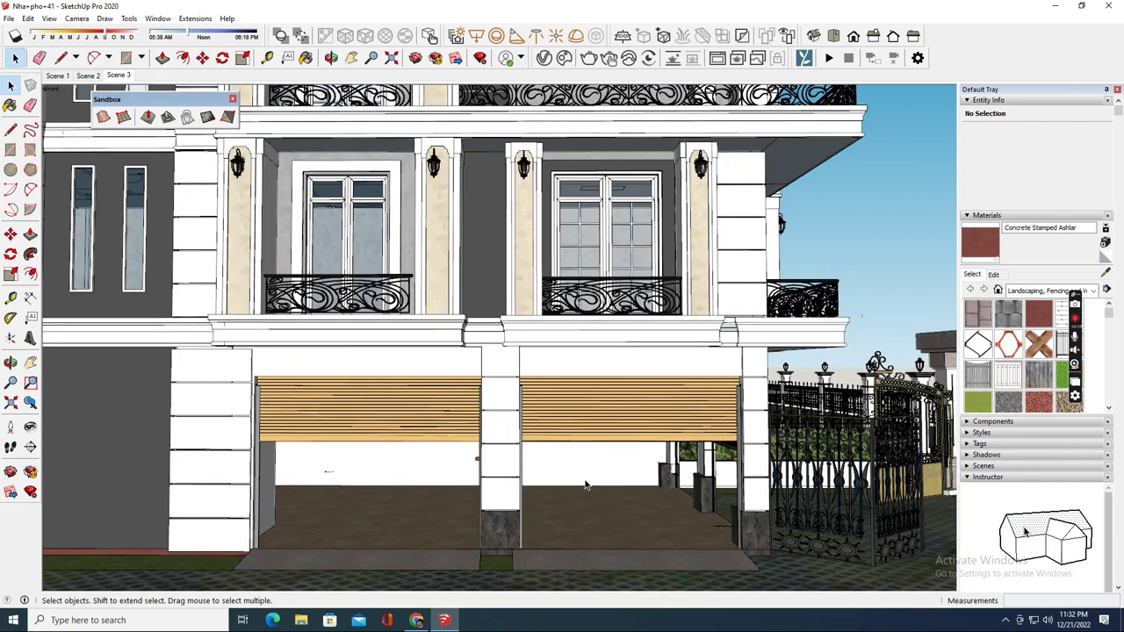
pyautogui.scroll(-3, 588, 496)
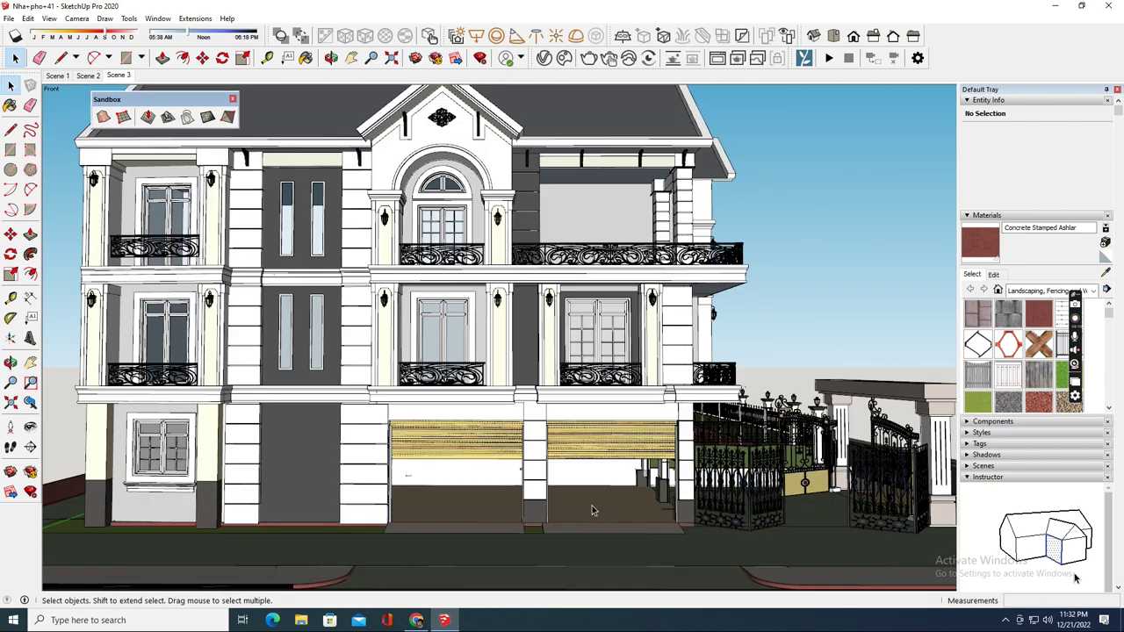
pyautogui.moveTo(611, 521); pyautogui.dragTo(567, 481, button='middle')
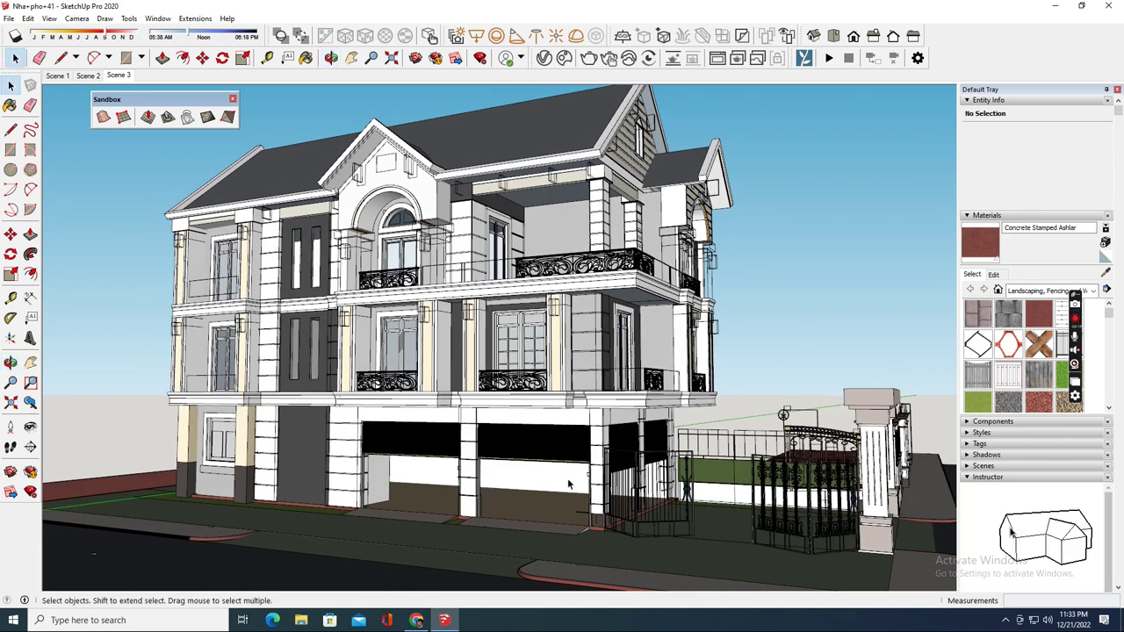
pyautogui.scroll(-1, 568, 484)
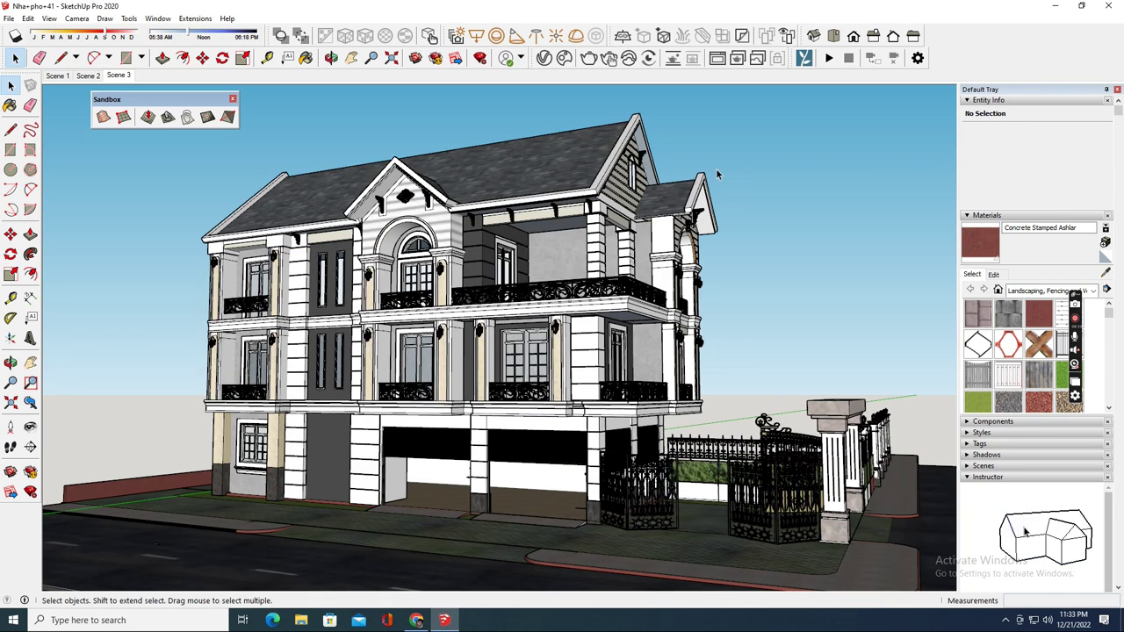
pyautogui.scroll(3, 696, 148)
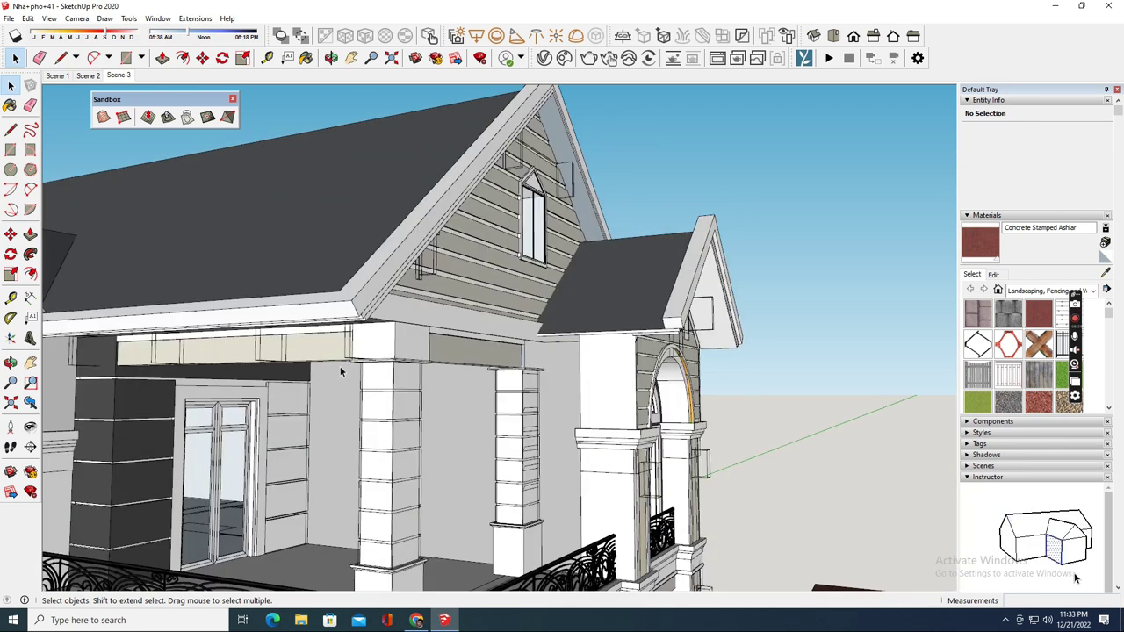
pyautogui.scroll(3, 387, 349)
pyautogui.moveTo(387, 349); pyautogui.dragTo(330, 518, button='middle')
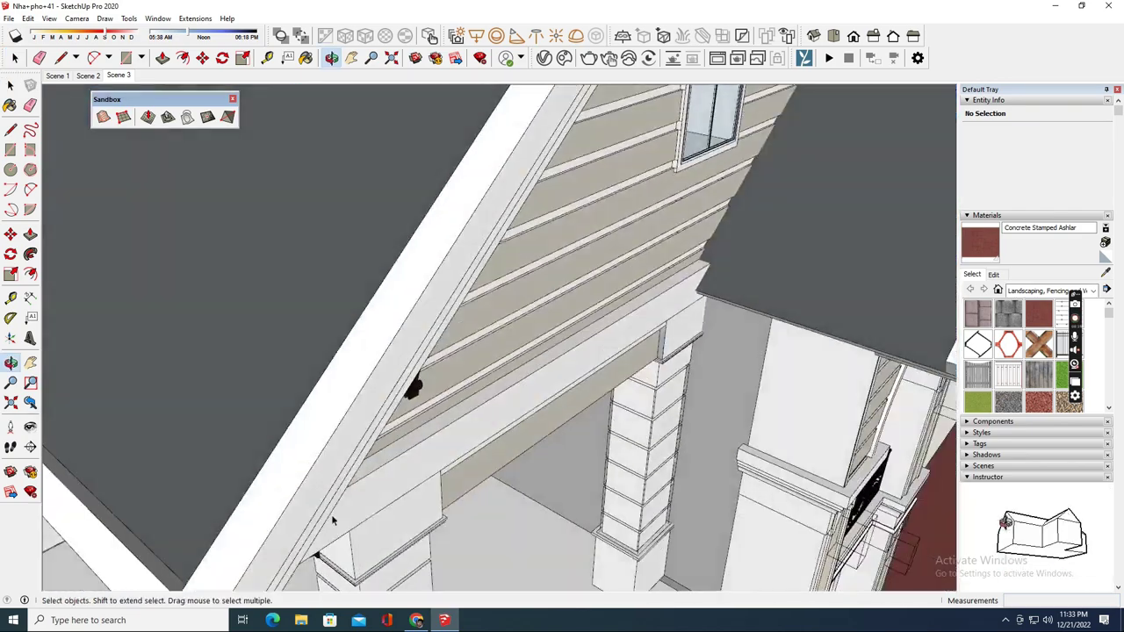
pyautogui.scroll(2, 332, 509)
pyautogui.scroll(-5, 349, 476)
# Step: Check the filled gable end, the eaves and the rear roof slope, and review the whole house with its streets
pyautogui.moveTo(351, 475); pyautogui.dragTo(202, 404, button='middle')
pyautogui.scroll(-5, 207, 407)
pyautogui.moveTo(573, 365); pyautogui.dragTo(469, 344, button='middle')
pyautogui.scroll(3, 514, 351)
pyautogui.scroll(3, 649, 353)
pyautogui.moveTo(562, 361); pyautogui.dragTo(622, 261, button='middle')
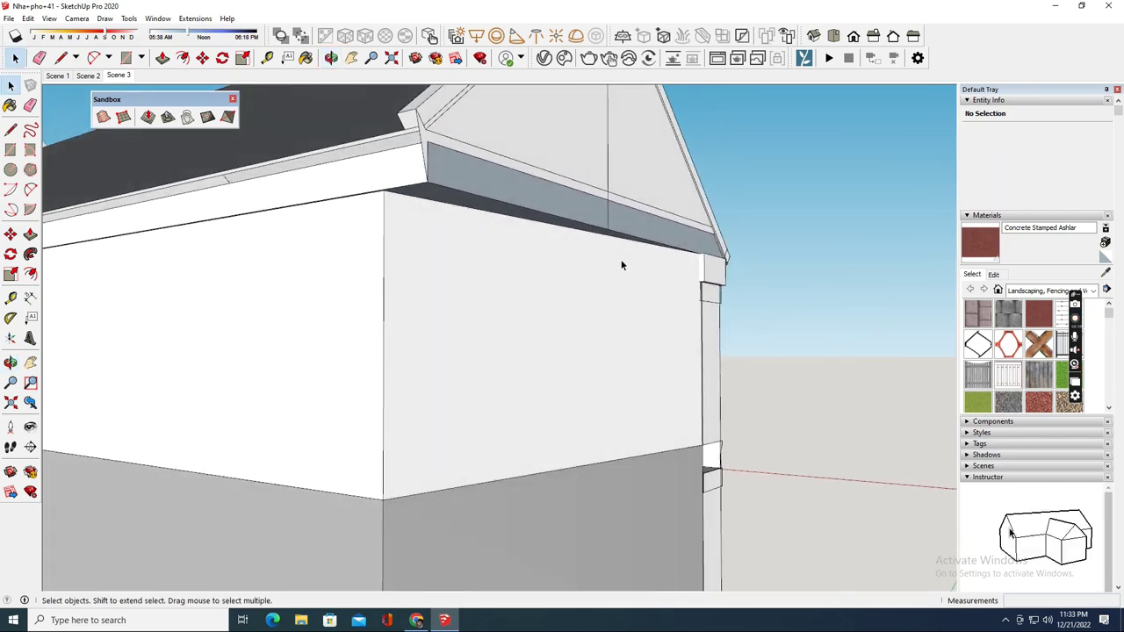
pyautogui.scroll(-5, 786, 325)
pyautogui.moveTo(785, 325); pyautogui.dragTo(506, 197, button='middle')
pyautogui.scroll(5, 528, 145)
pyautogui.moveTo(529, 148); pyautogui.dragTo(487, 329, button='middle')
pyautogui.scroll(3, 597, 238)
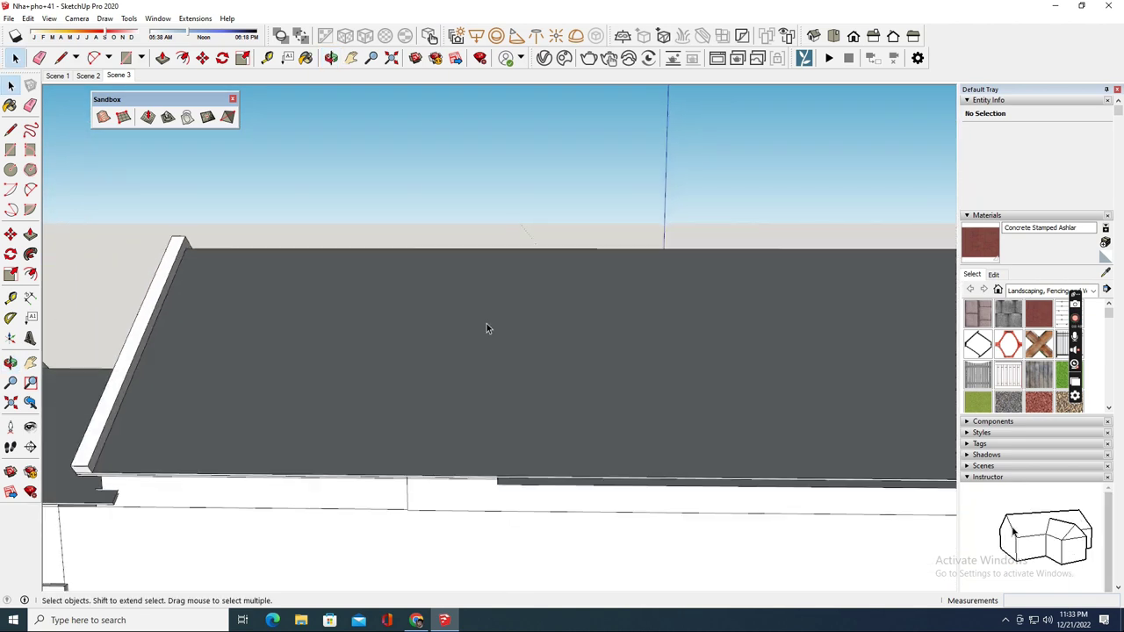
pyautogui.scroll(-4, 487, 330)
pyautogui.moveTo(520, 278); pyautogui.dragTo(395, 378, button='middle')
pyautogui.scroll(-4, 396, 377)
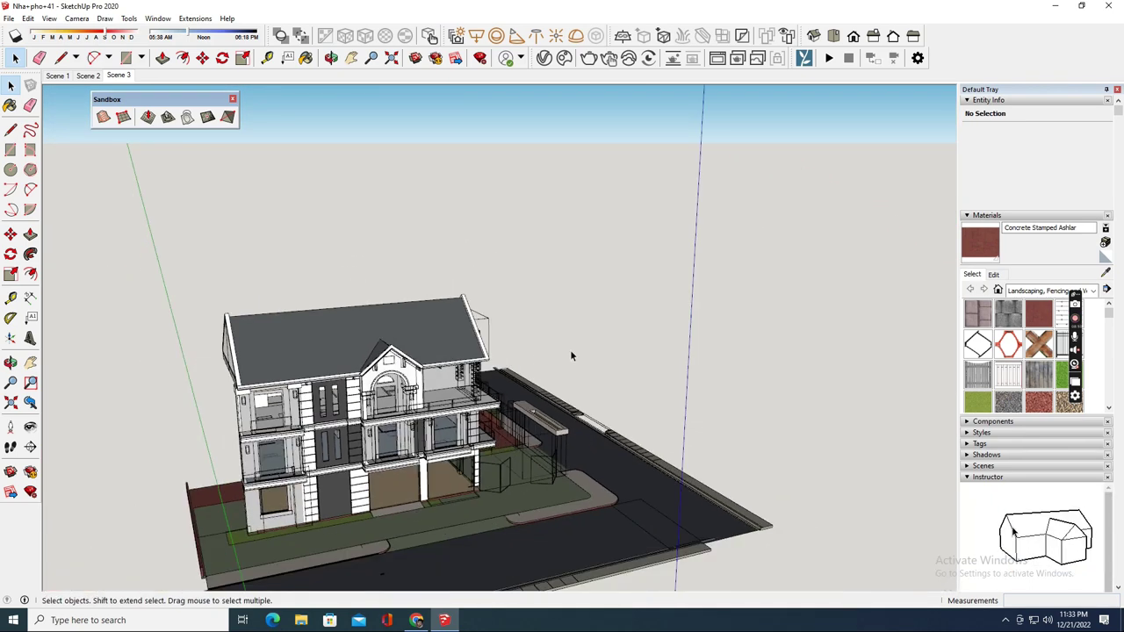
pyautogui.moveTo(569, 349); pyautogui.dragTo(297, 341, button='middle')
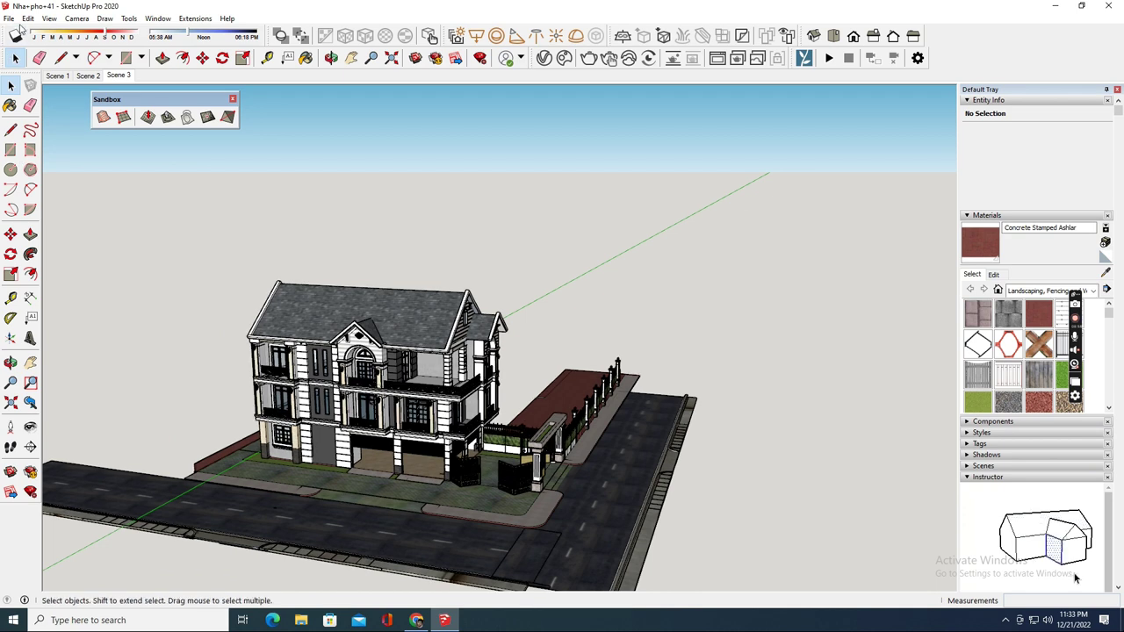
# Step: Export the house model to the Desktop as the COLLADA file Nha+pho+41.dae
pyautogui.click(11, 19)
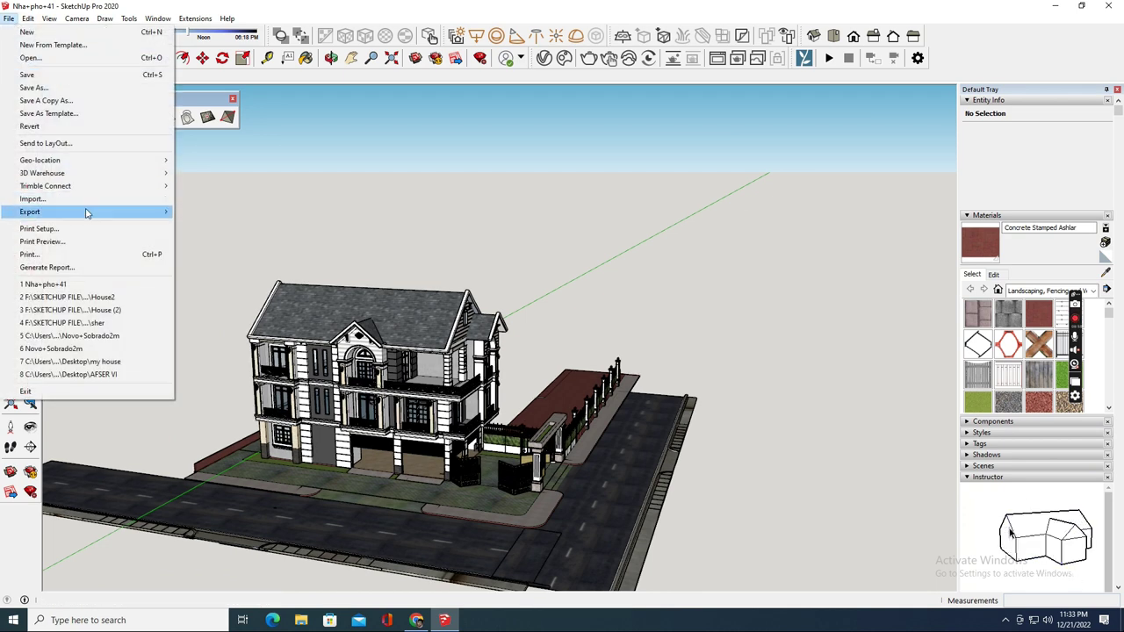
pyautogui.moveTo(136, 215)
pyautogui.click(208, 212)
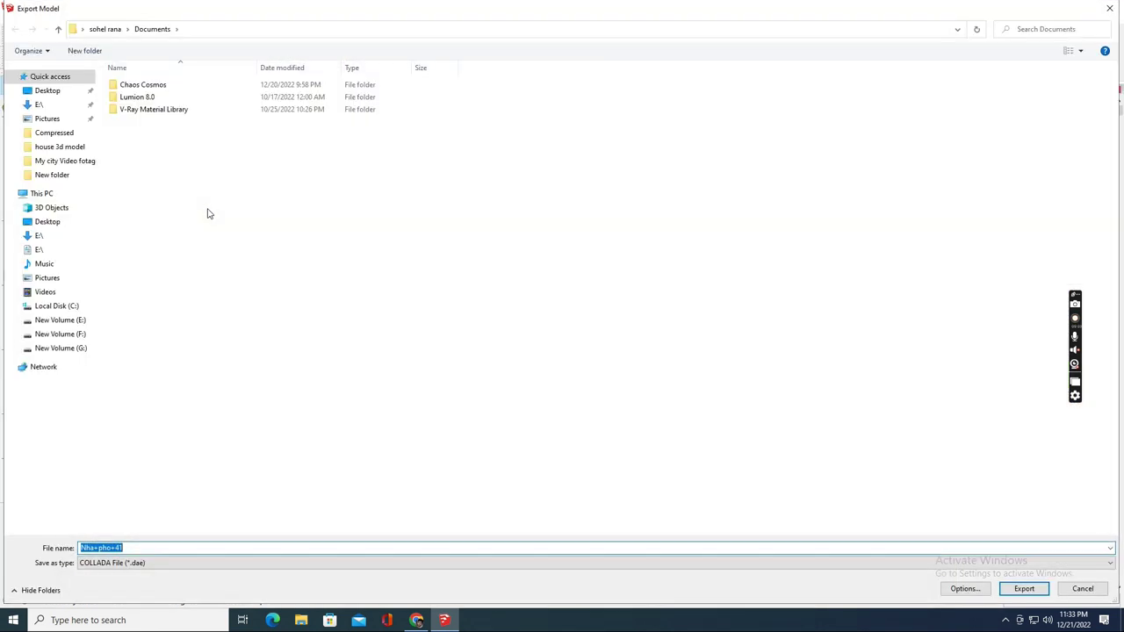
pyautogui.click(43, 93)
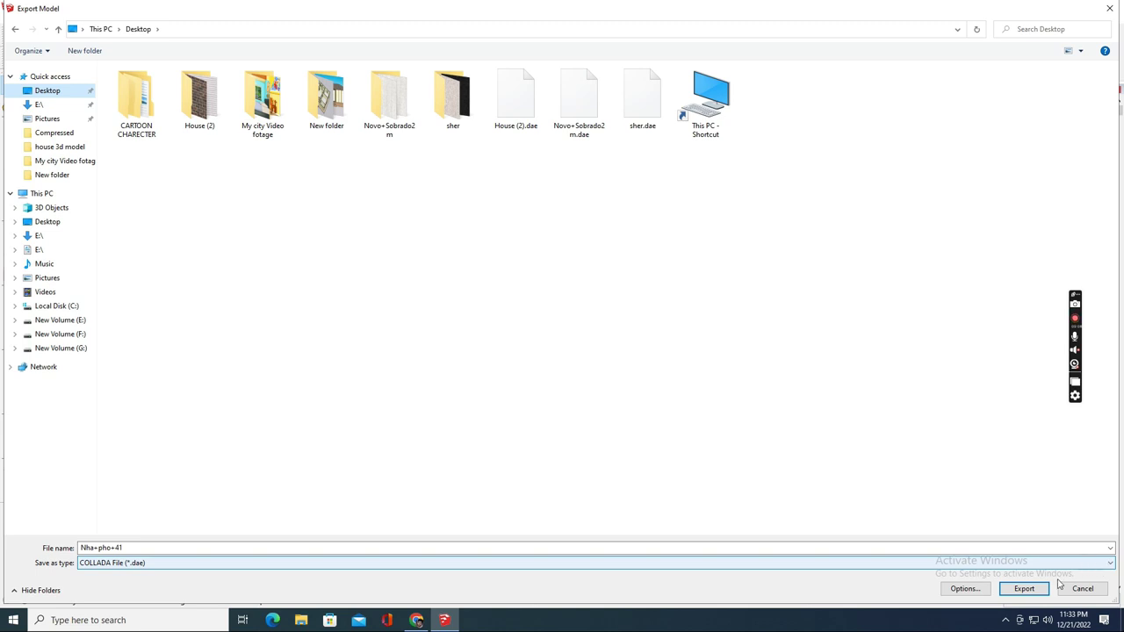
pyautogui.click(1024, 588)
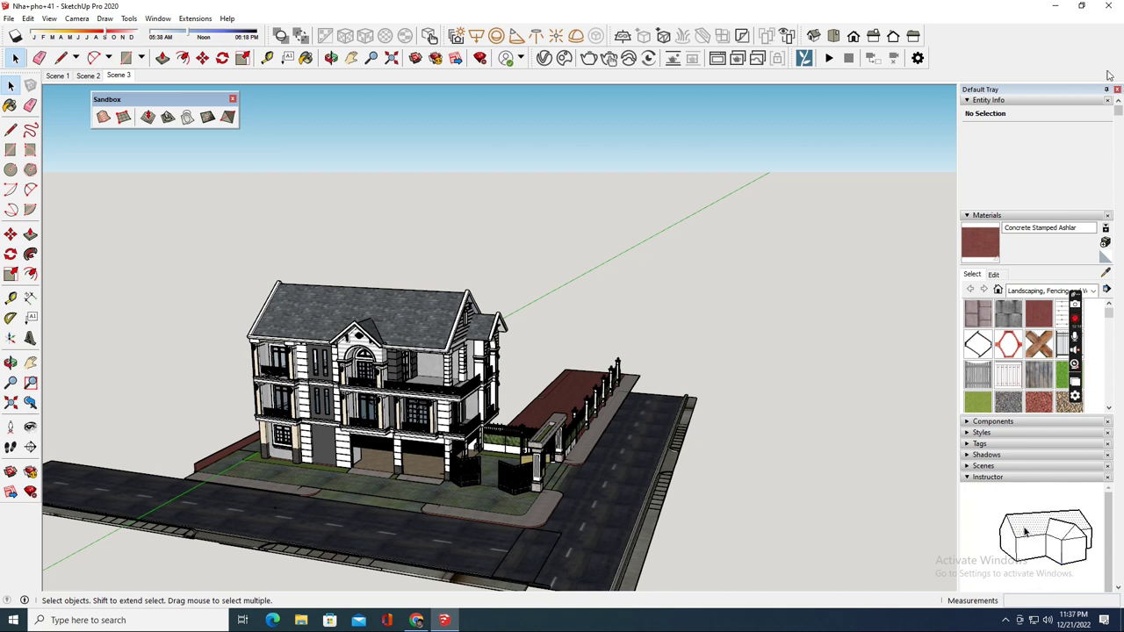
# Step: Switch to Lumion 9.5 and start a new scene from the flat grass landscape with a cloudy daytime sky
pyautogui.click(1055, 6)
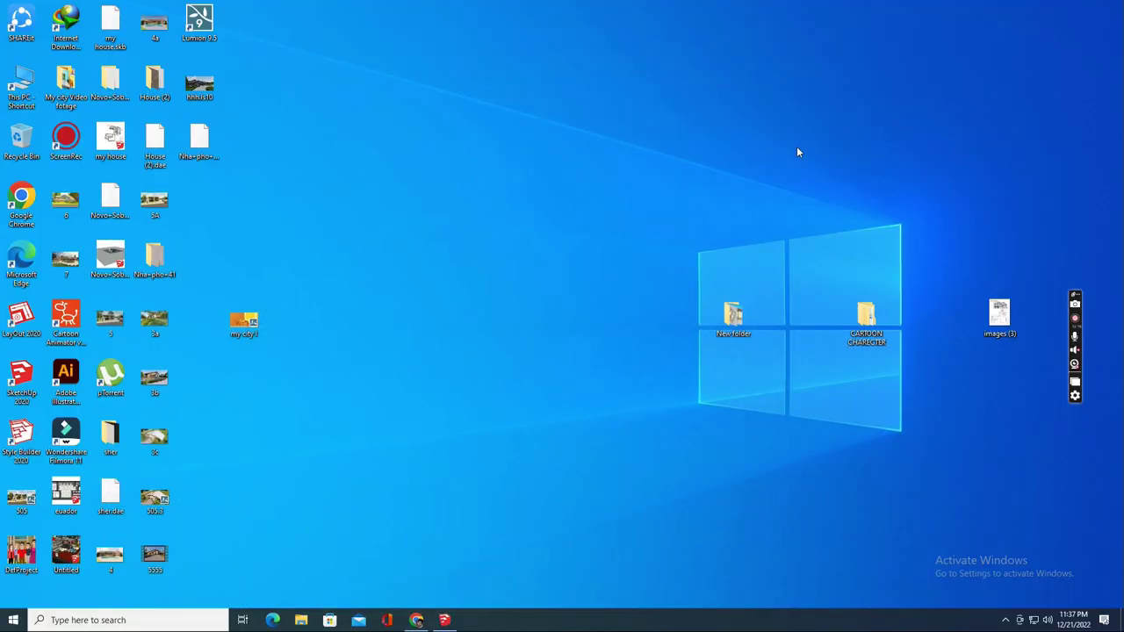
pyautogui.doubleClick(199, 21)
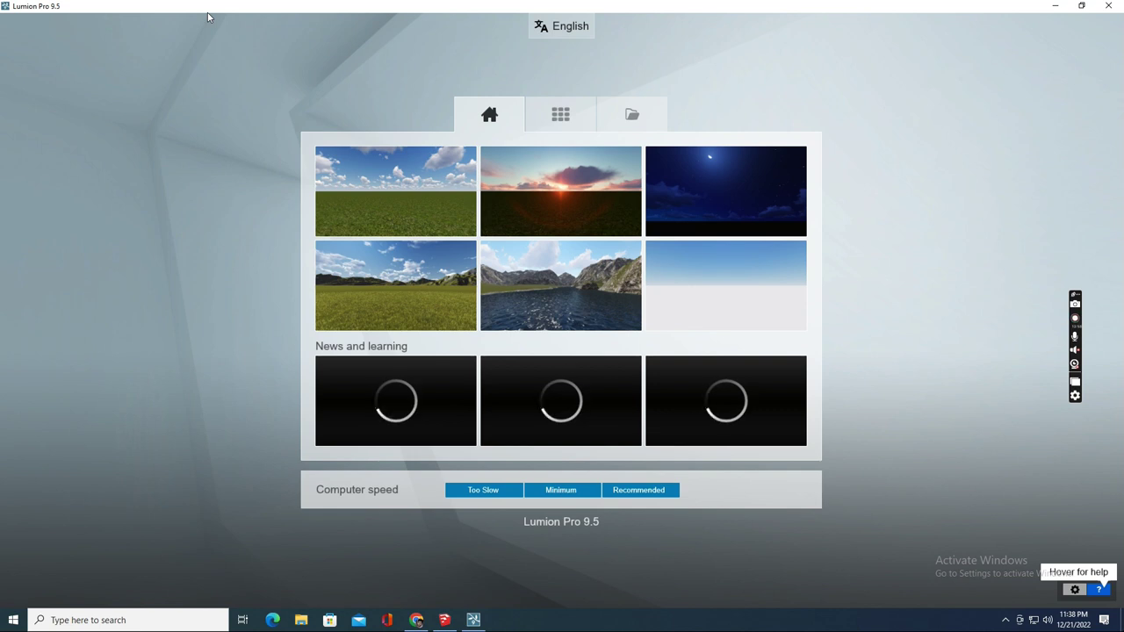
pyautogui.click(419, 224)
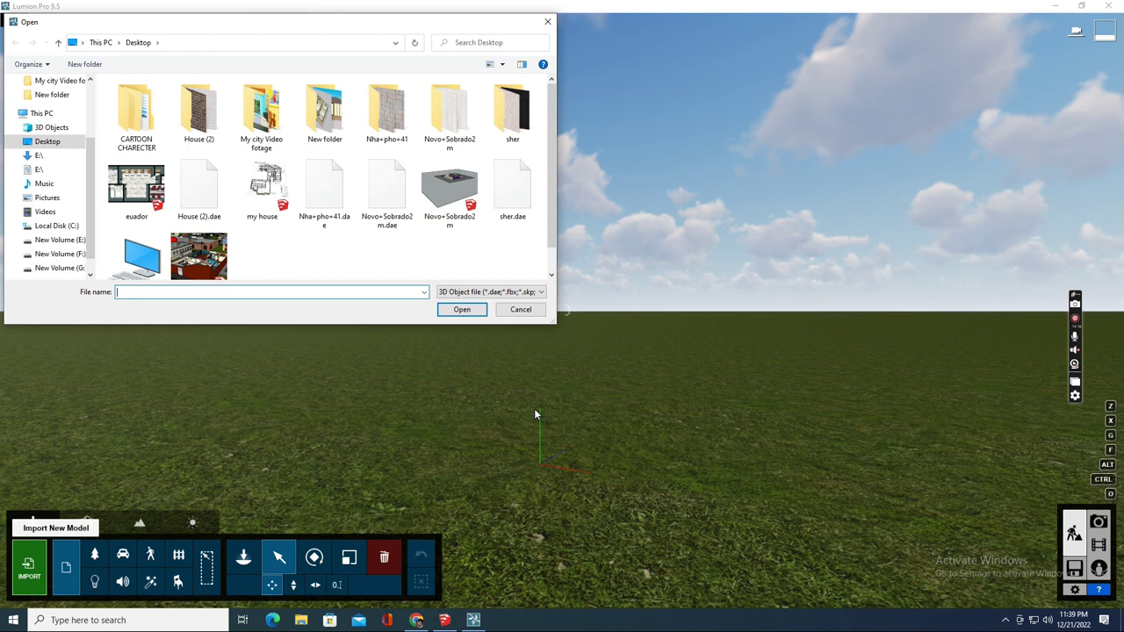
# Step: Import Nha+pho+41.dae from the Desktop with animations and edges off, and place the house on the grass
pyautogui.click(325, 191)
pyautogui.click(461, 308)
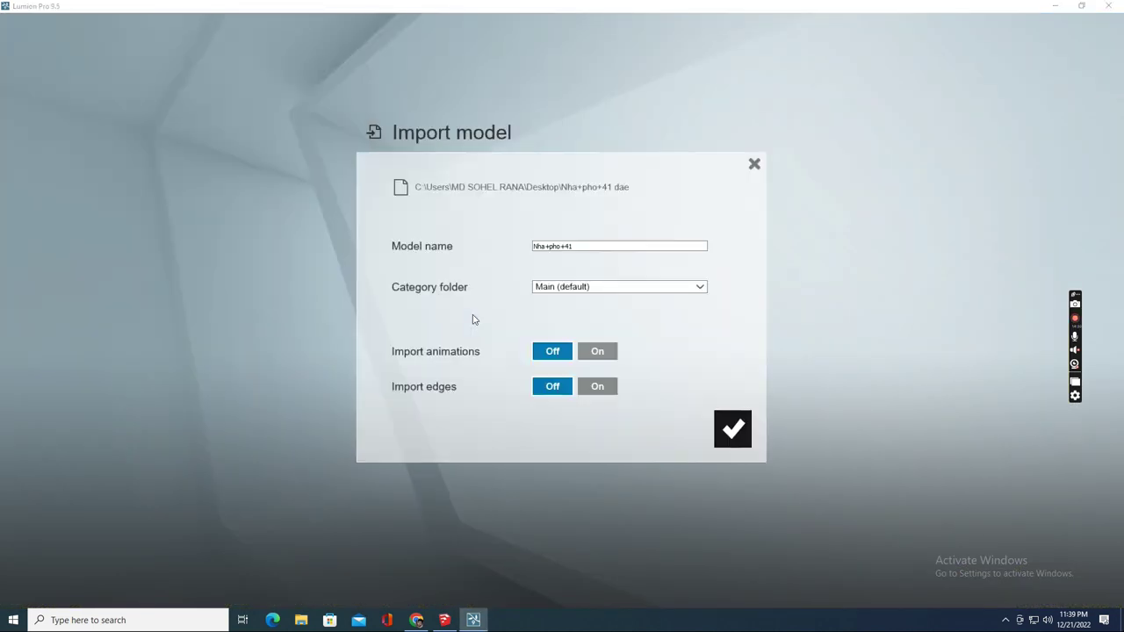
pyautogui.click(738, 419)
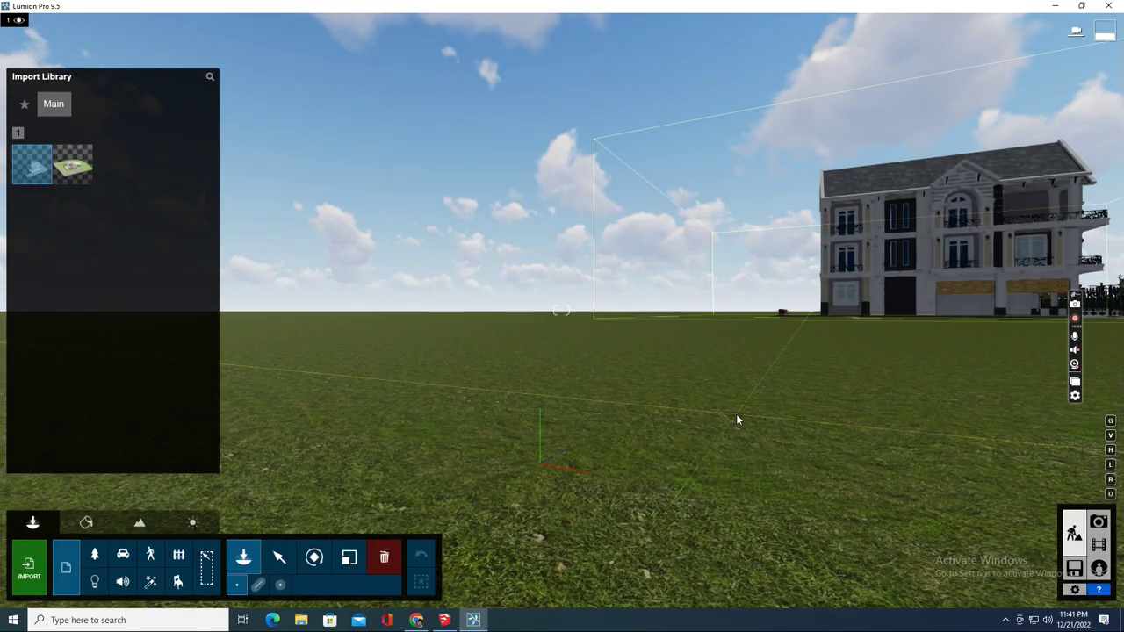
pyautogui.press('d')
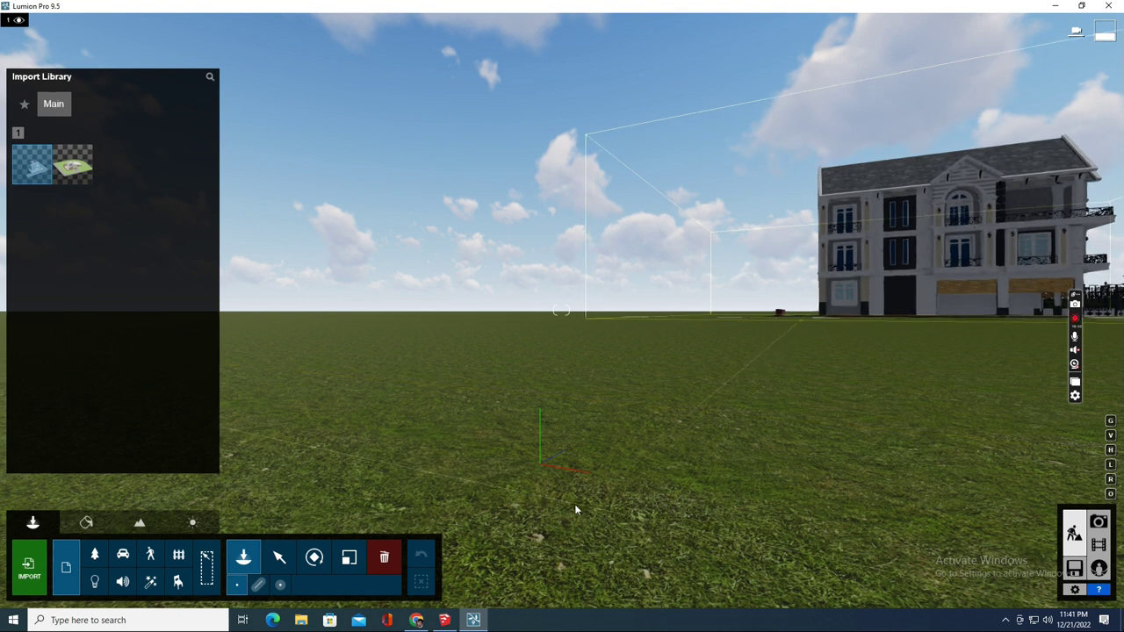
pyautogui.press('a')
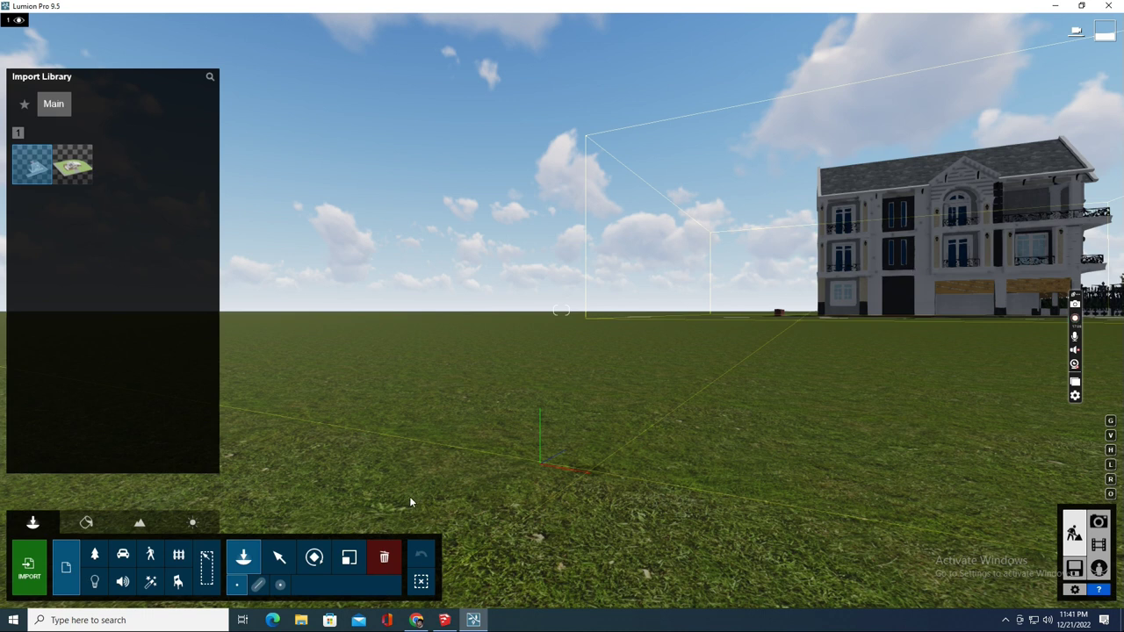
pyautogui.press('s')
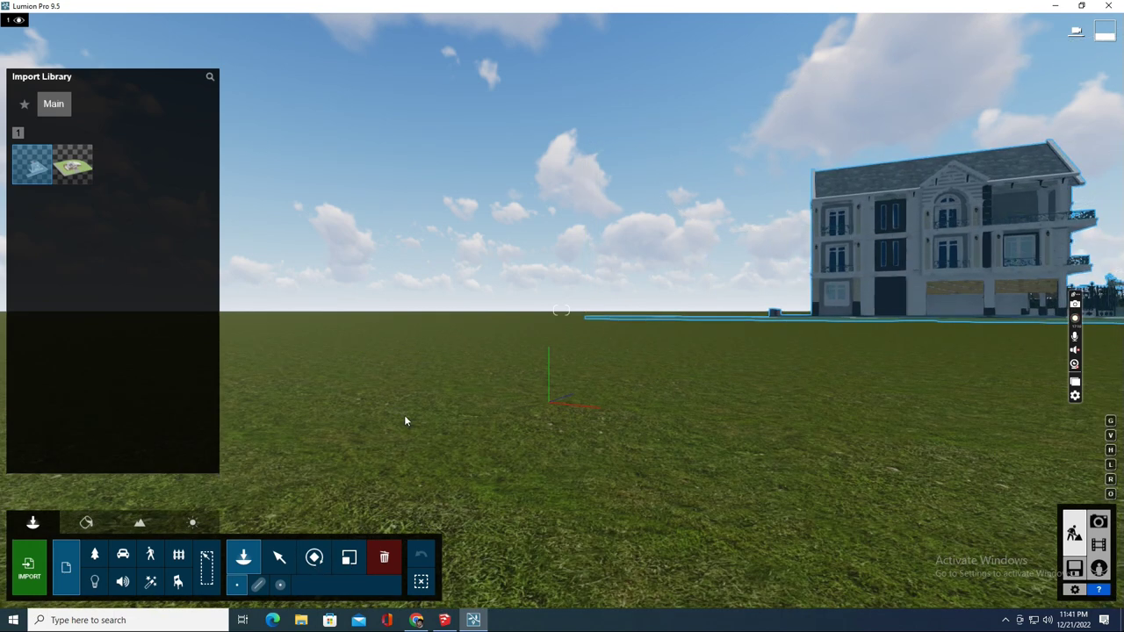
# Step: Select the placed house model and raise it vertically until its roads clear the grass
pyautogui.click(279, 559)
pyautogui.moveTo(512, 372); pyautogui.dragTo(557, 362, button='right')
pyautogui.press('s')
pyautogui.press('w')
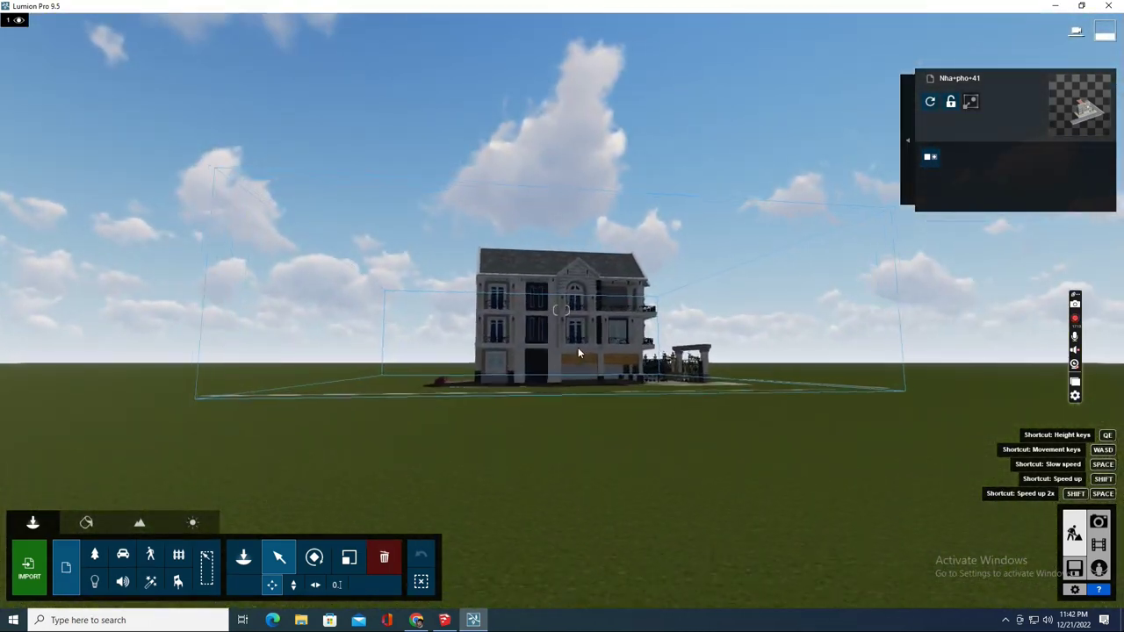
pyautogui.press('w')
pyautogui.moveTo(637, 340); pyautogui.dragTo(641, 372, button='right')
pyautogui.press('s')
pyautogui.click(641, 372)
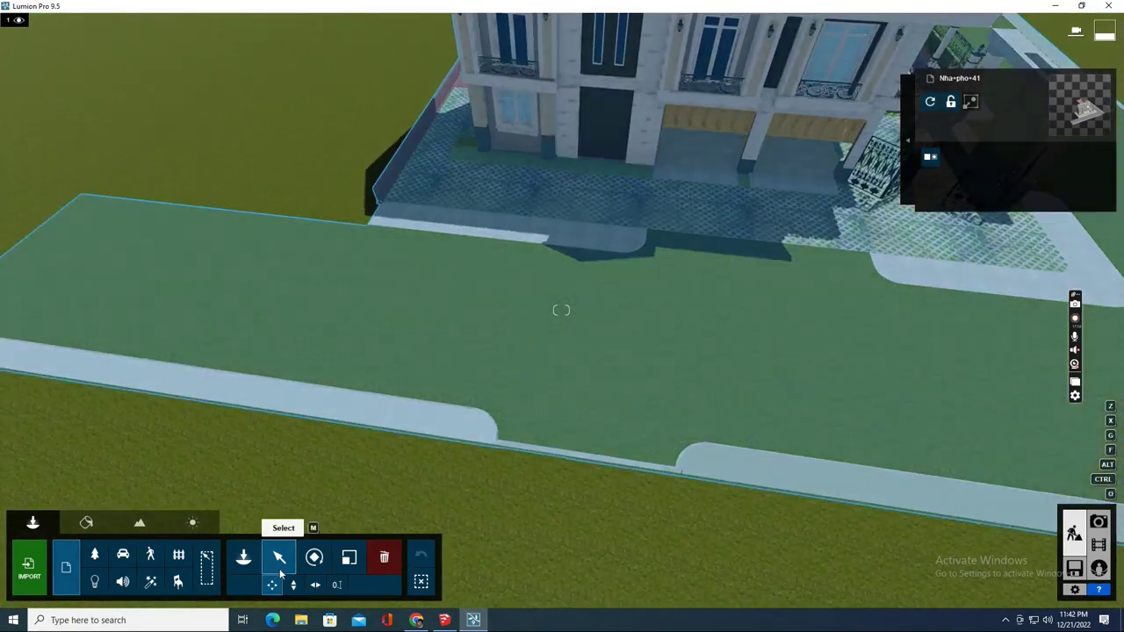
pyautogui.click(293, 586)
pyautogui.press('s')
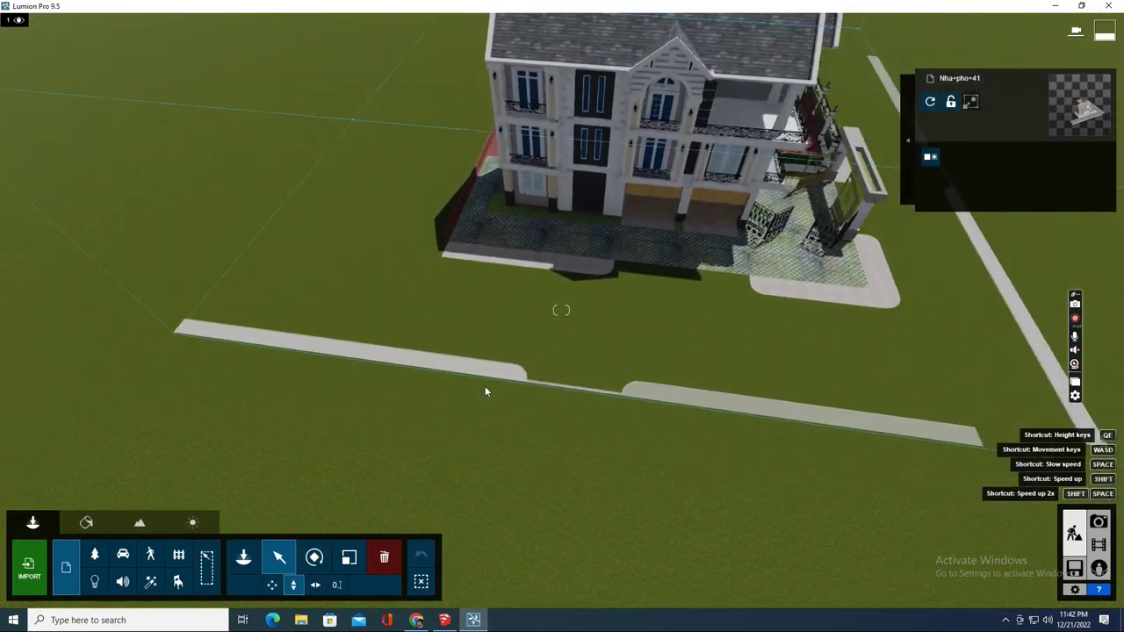
pyautogui.scroll(10, 548, 384)
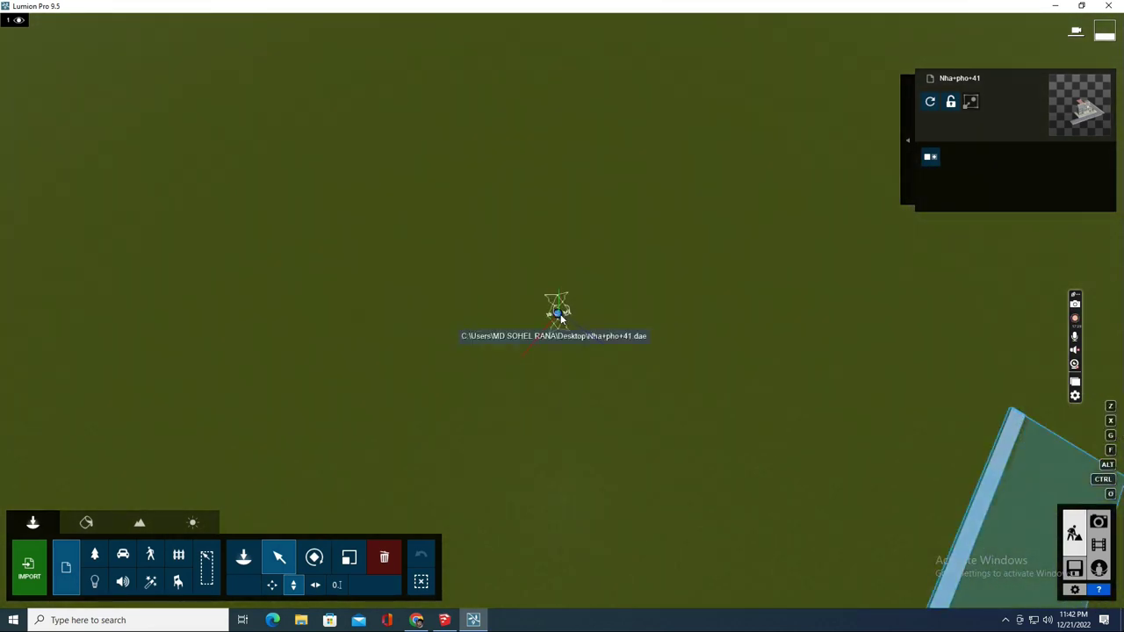
pyautogui.click(560, 312)
# Step: Switch to material editing and examine the front facade, paved forecourt and street surface of the imported house
pyautogui.moveTo(571, 331); pyautogui.dragTo(669, 440, button='right')
pyautogui.scroll(2, 669, 440)
pyautogui.scroll(10, 669, 434)
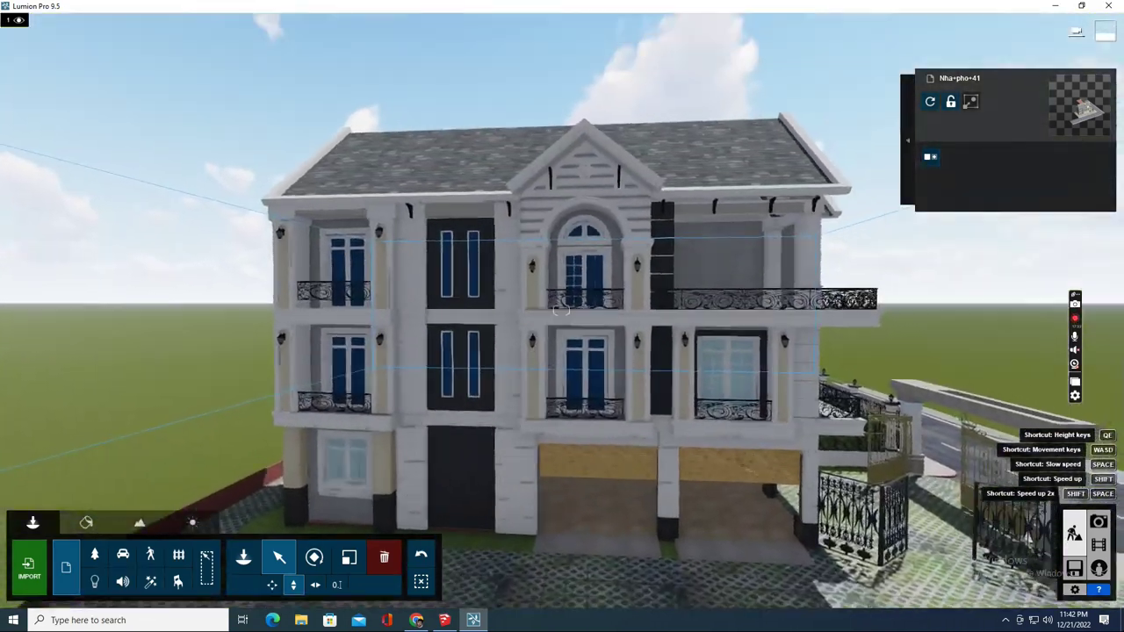
pyautogui.moveTo(660, 443); pyautogui.dragTo(729, 456, button='right')
pyautogui.moveTo(592, 498); pyautogui.dragTo(613, 520, button='right')
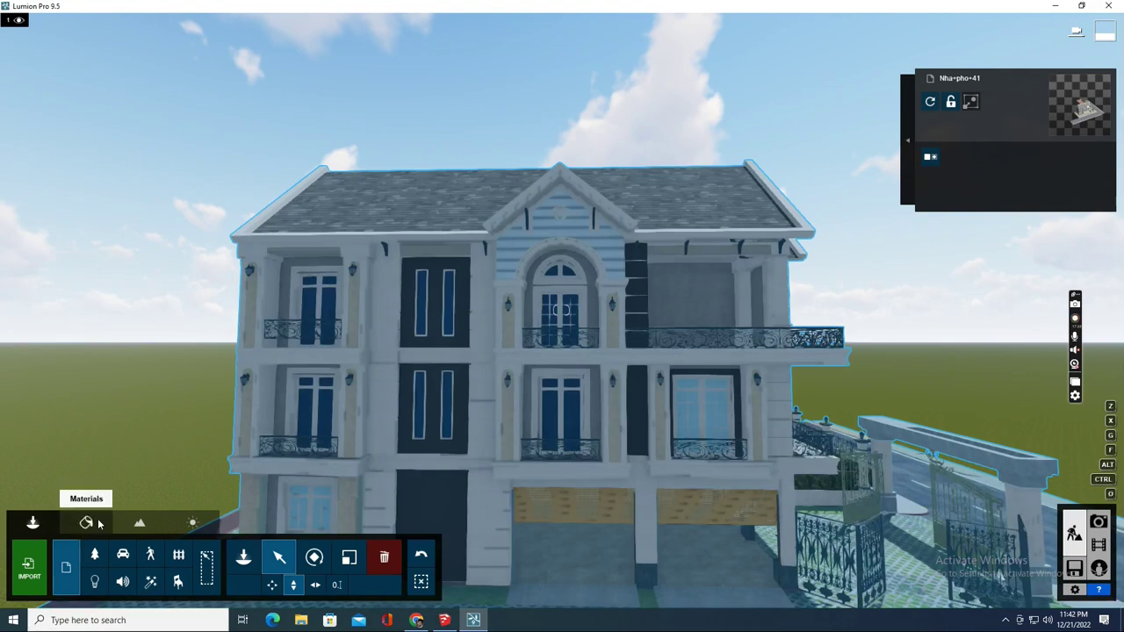
pyautogui.click(88, 522)
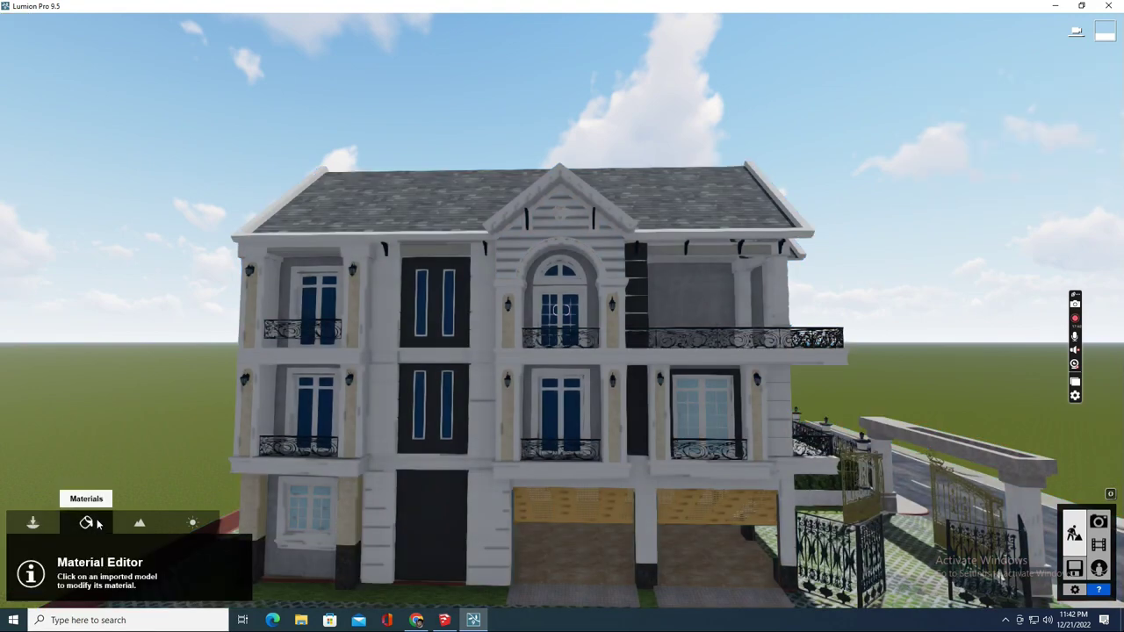
pyautogui.moveTo(378, 476)
pyautogui.mouseDown(button='right')
pyautogui.moveTo(381, 544)
pyautogui.moveTo(374, 496)
pyautogui.mouseUp(button='right')
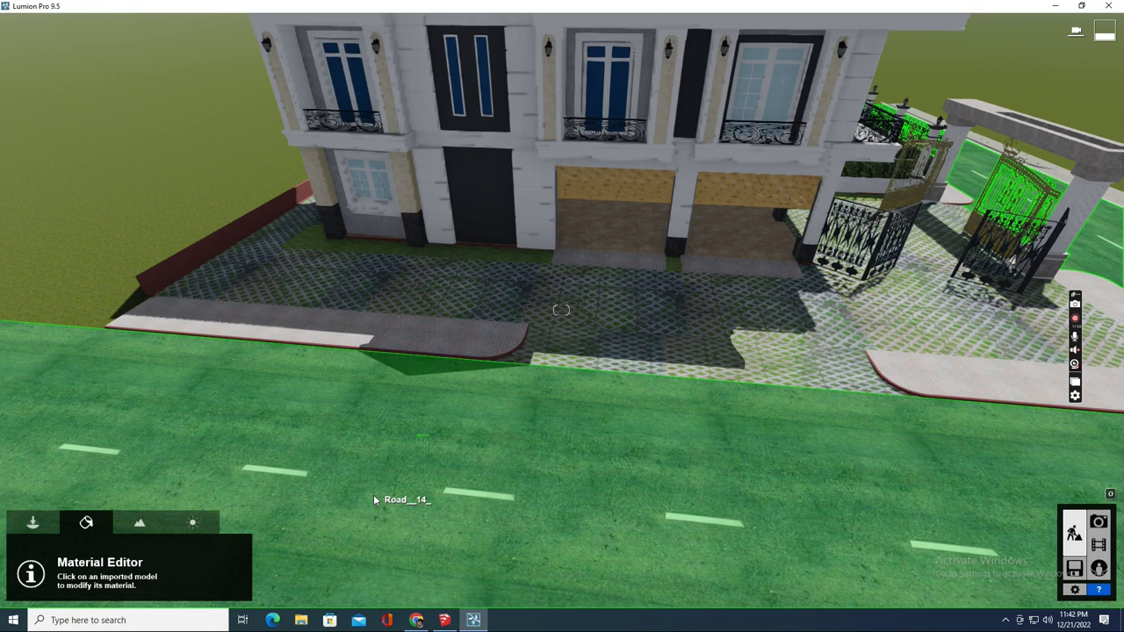
pyautogui.press('d')
pyautogui.moveTo(467, 416); pyautogui.dragTo(211, 342, button='right')
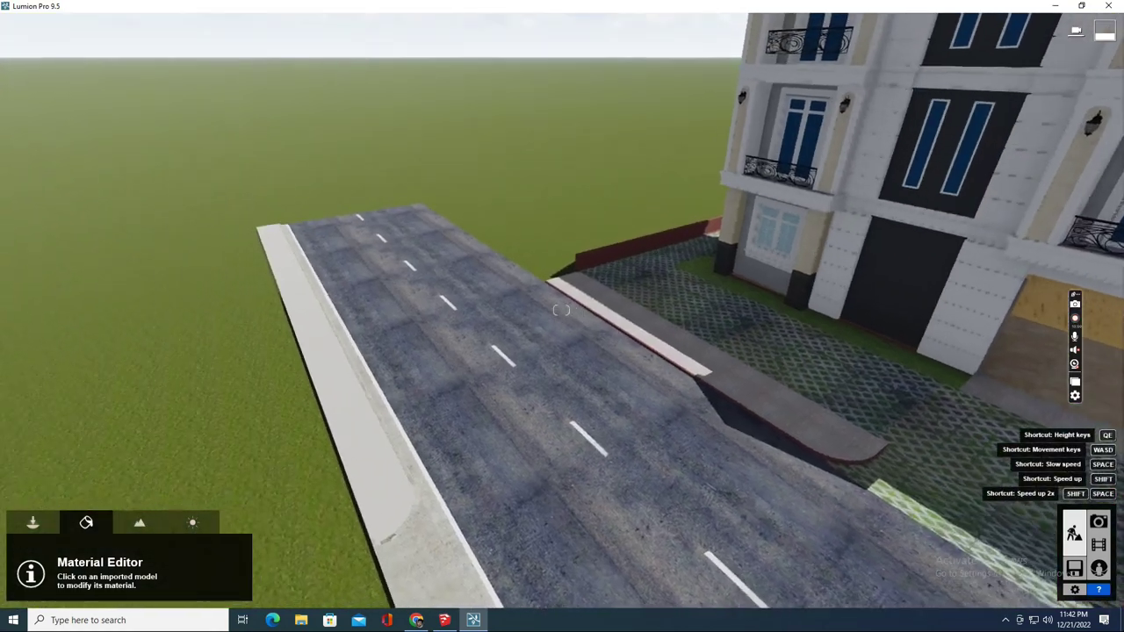